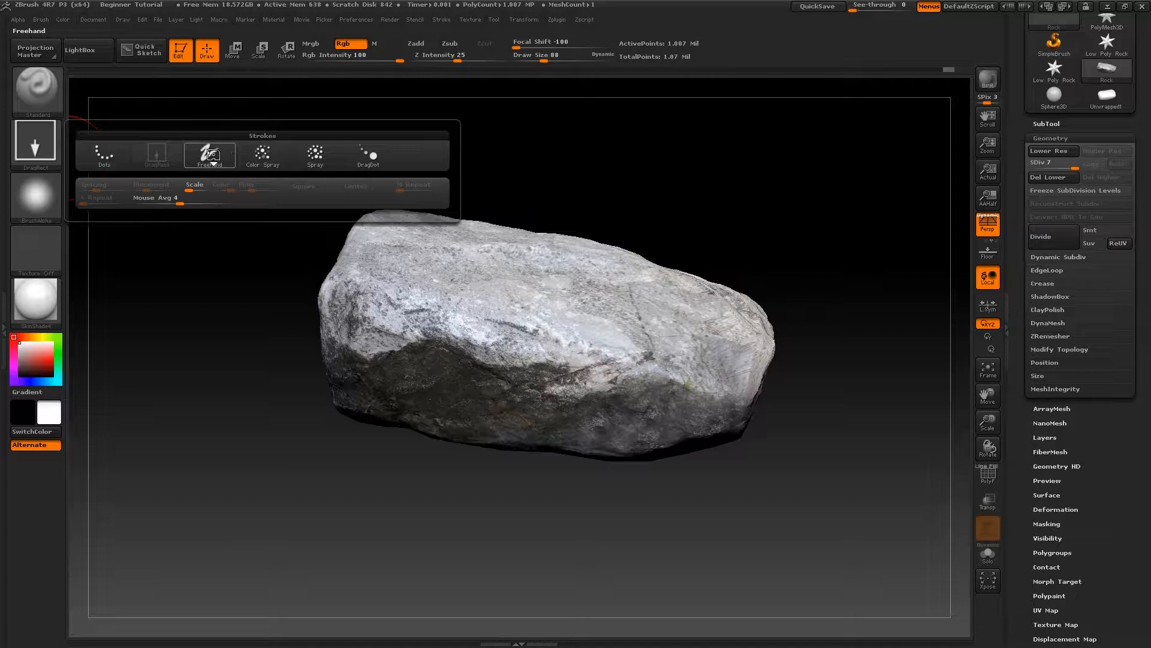
Step: Assign the speckled Alpha 08 to the Standard brush
click(42, 195)
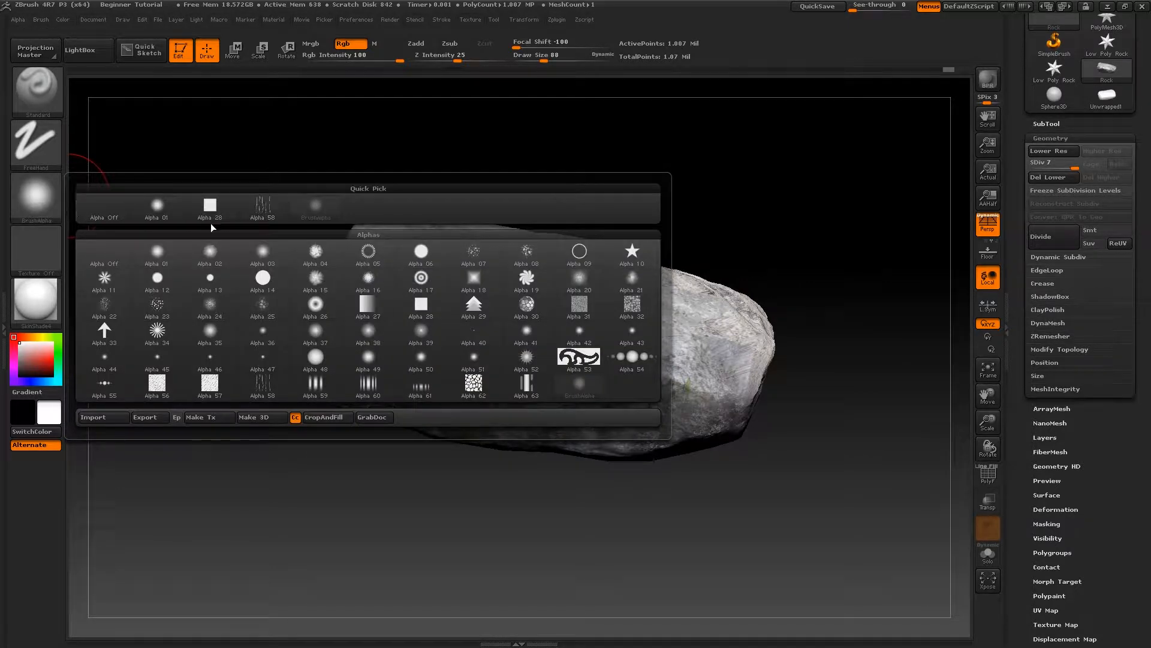
mouse_move(327, 257)
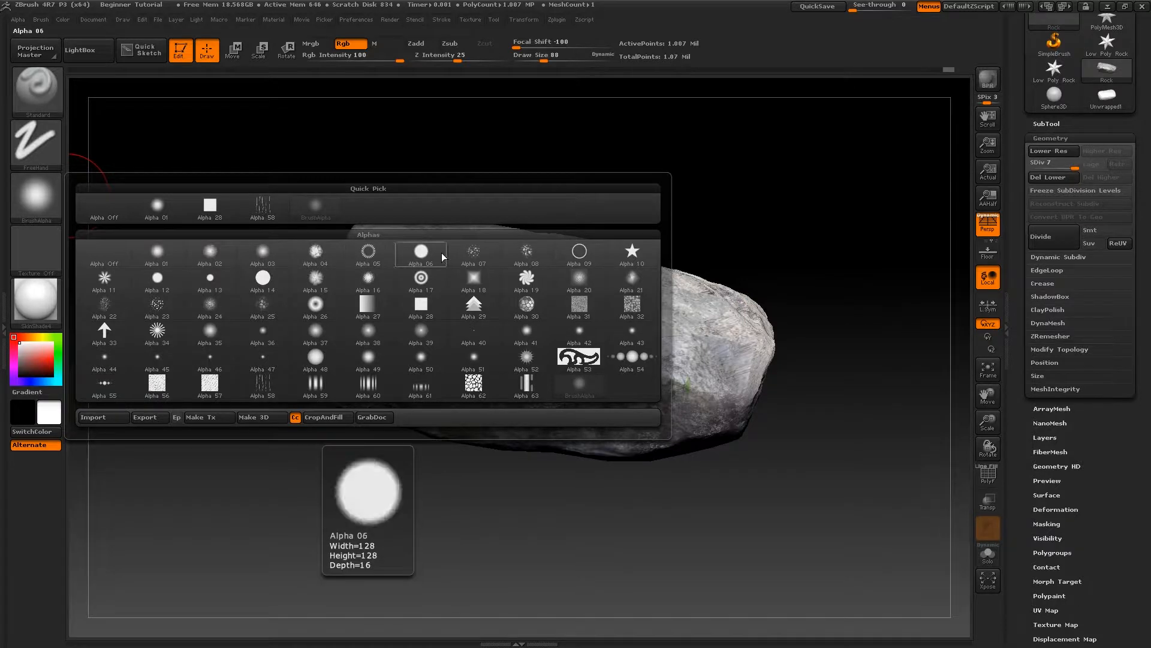
mouse_move(545, 251)
mouse_move(319, 280)
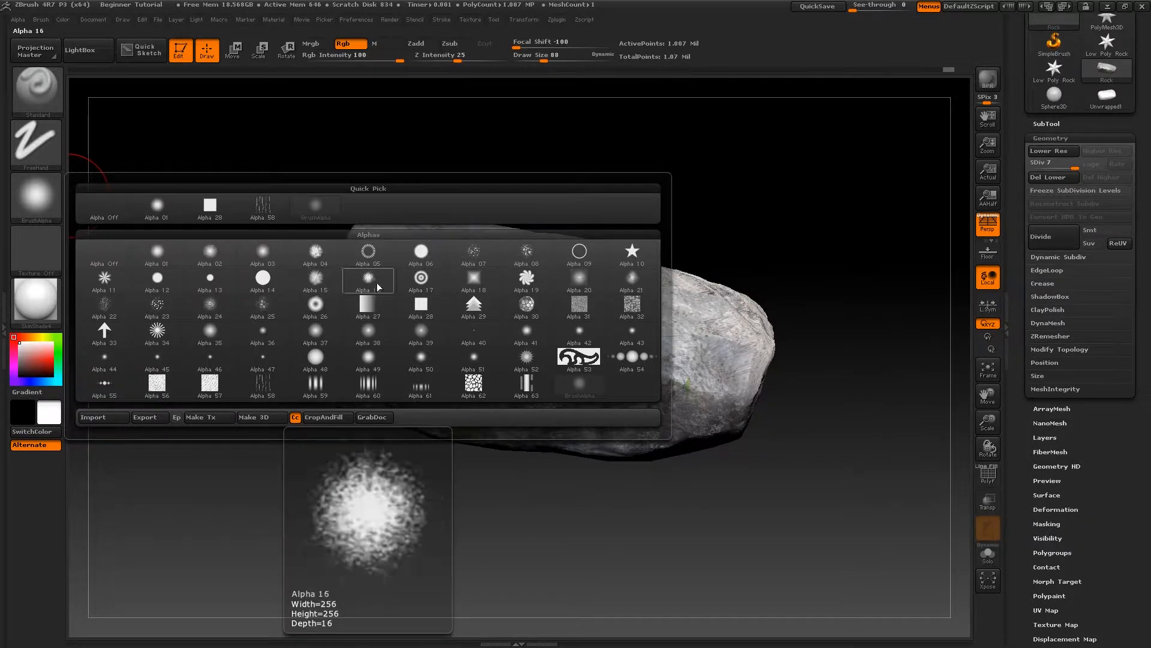
click(527, 254)
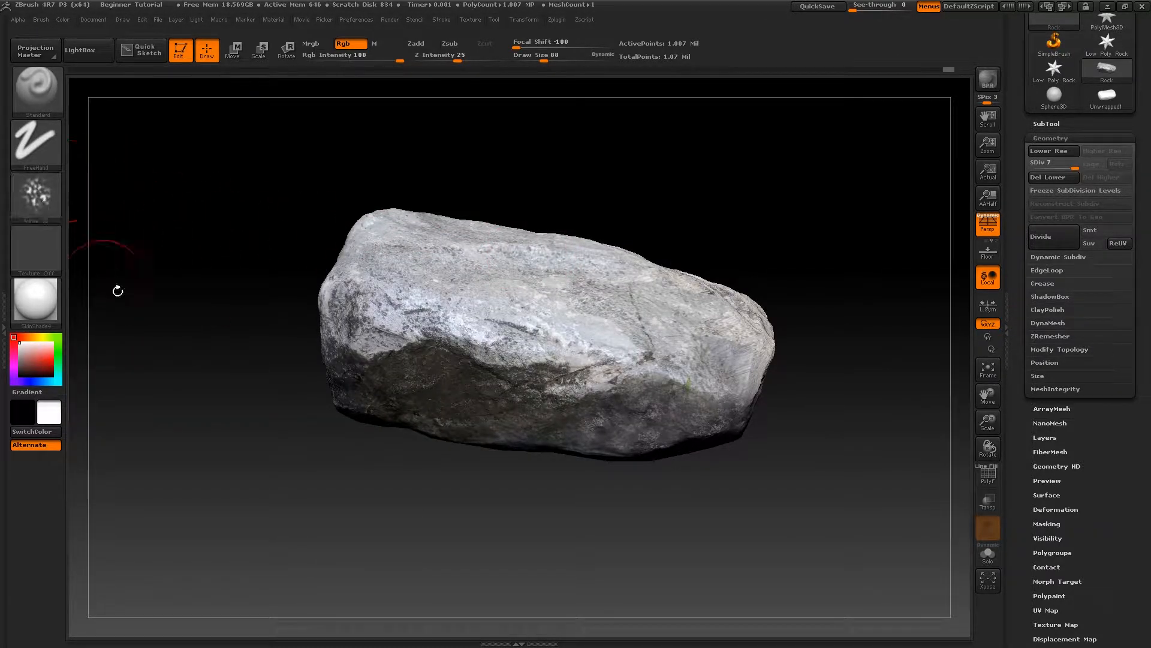
Step: Sample a grey-brown paint colour from the lower part of the rock's dark front face
alt+drag(731, 208, 728, 235)
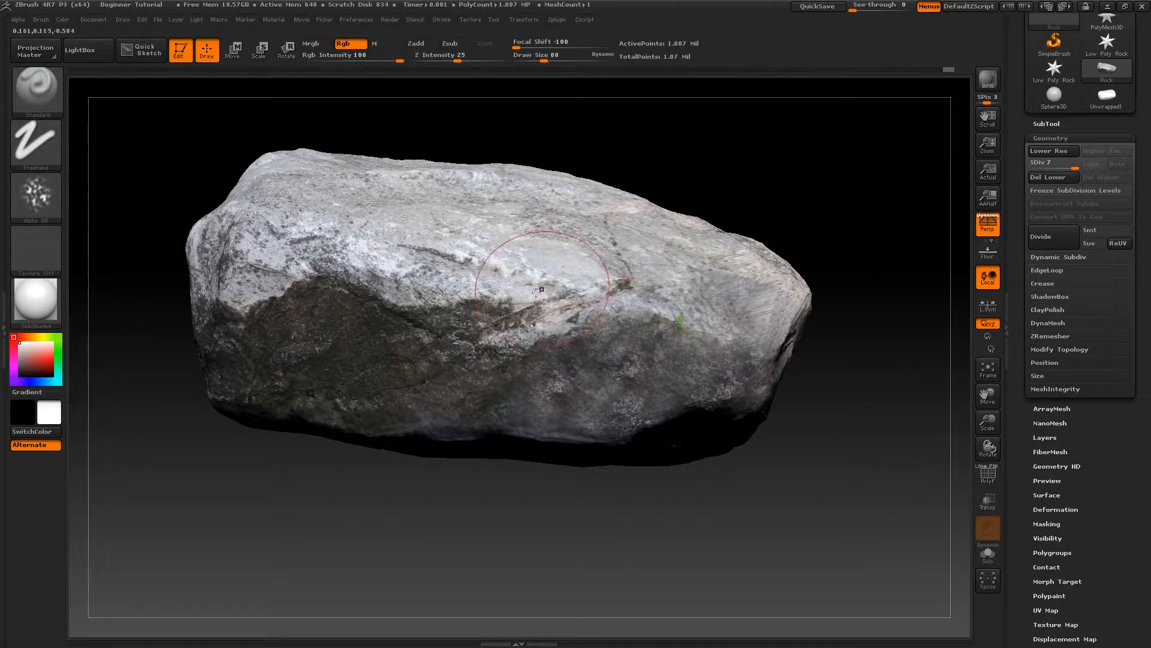
drag(351, 491, 354, 429)
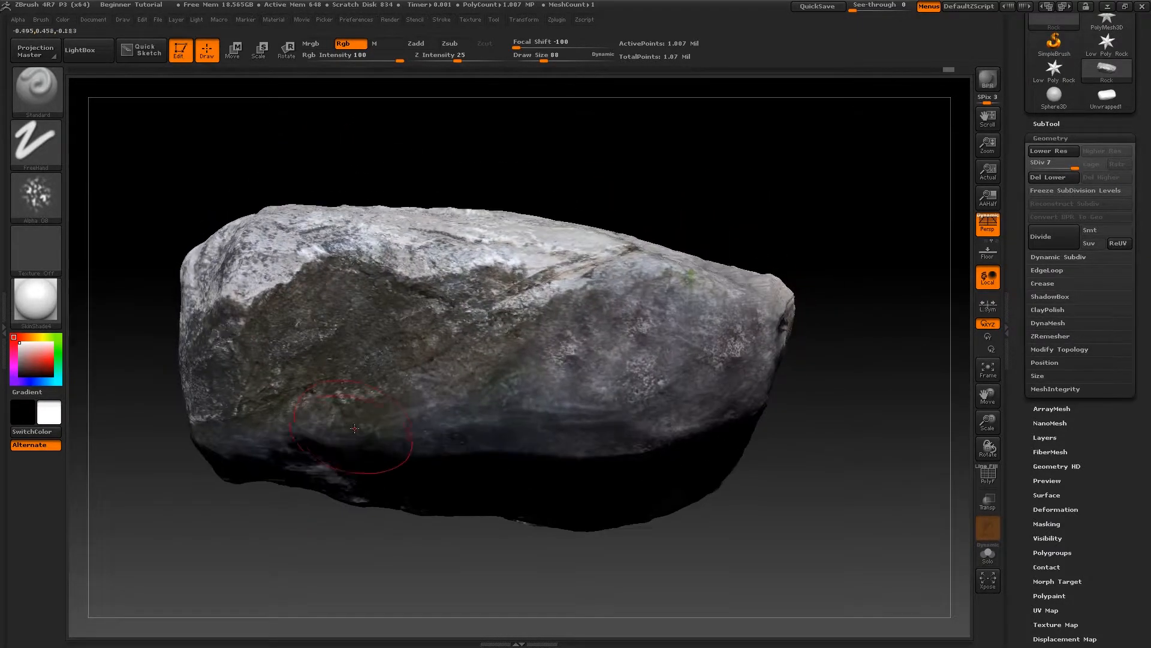
key(c)
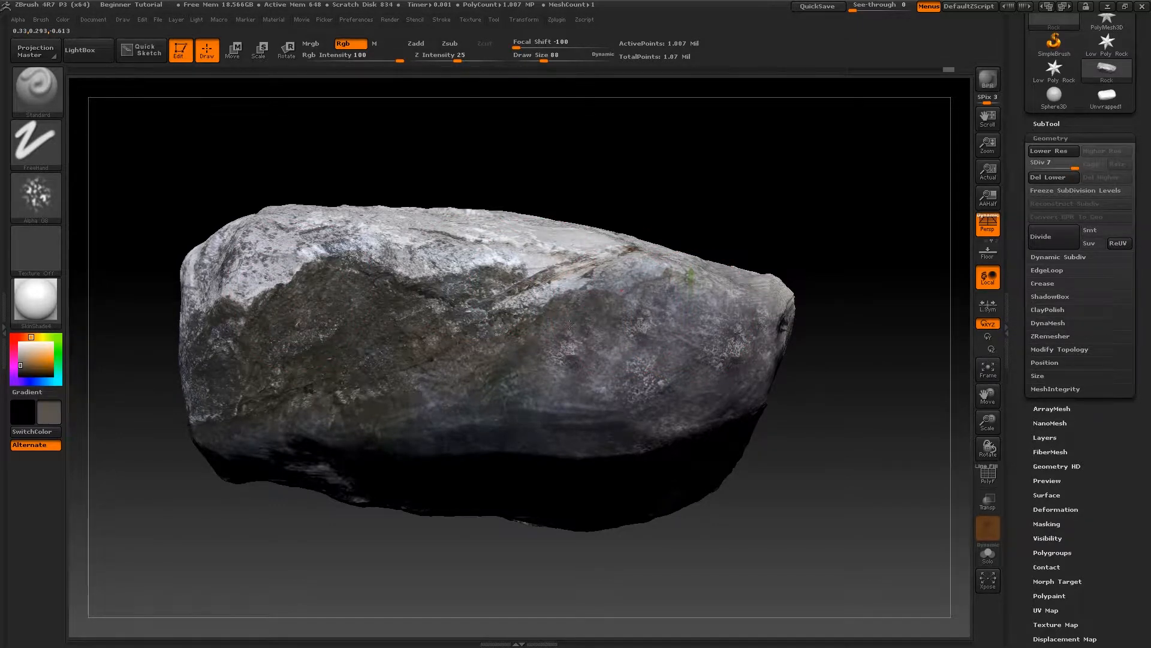
Step: Try a speckled grey-brown paint stroke down the pale upper surface of the rock, then undo it
alt+drag(771, 231, 766, 242)
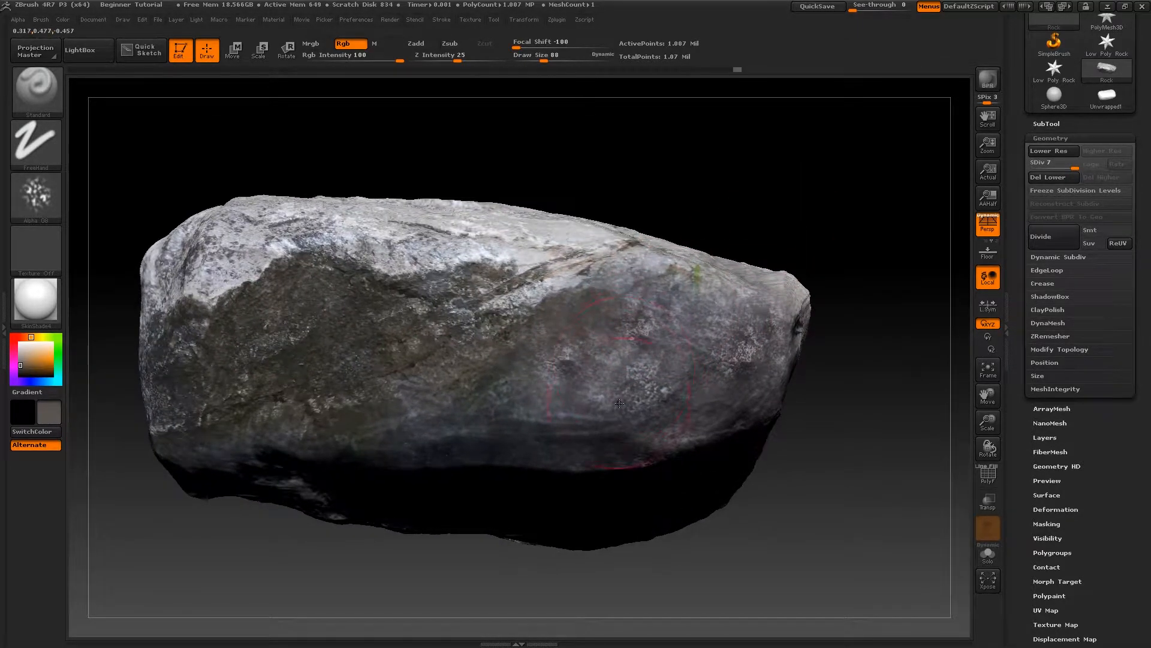
drag(819, 213, 750, 288)
mouse_move(712, 173)
mouse_down()
mouse_move(720, 216)
mouse_move(774, 277)
mouse_move(666, 264)
mouse_move(769, 290)
mouse_up()
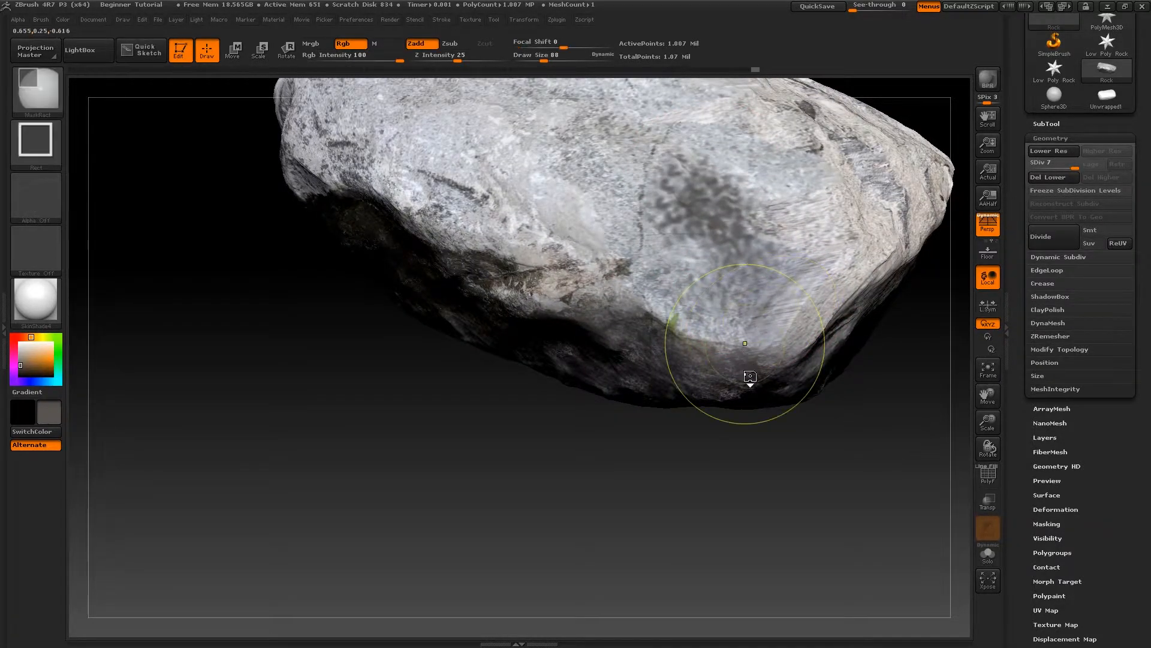
key(ctrl+z)
Step: Paint grey-brown speckles over the black lower edge of the rock's front face
mouse_move(463, 470)
mouse_down()
mouse_move(488, 439)
mouse_move(617, 373)
mouse_move(657, 488)
mouse_move(658, 477)
mouse_up()
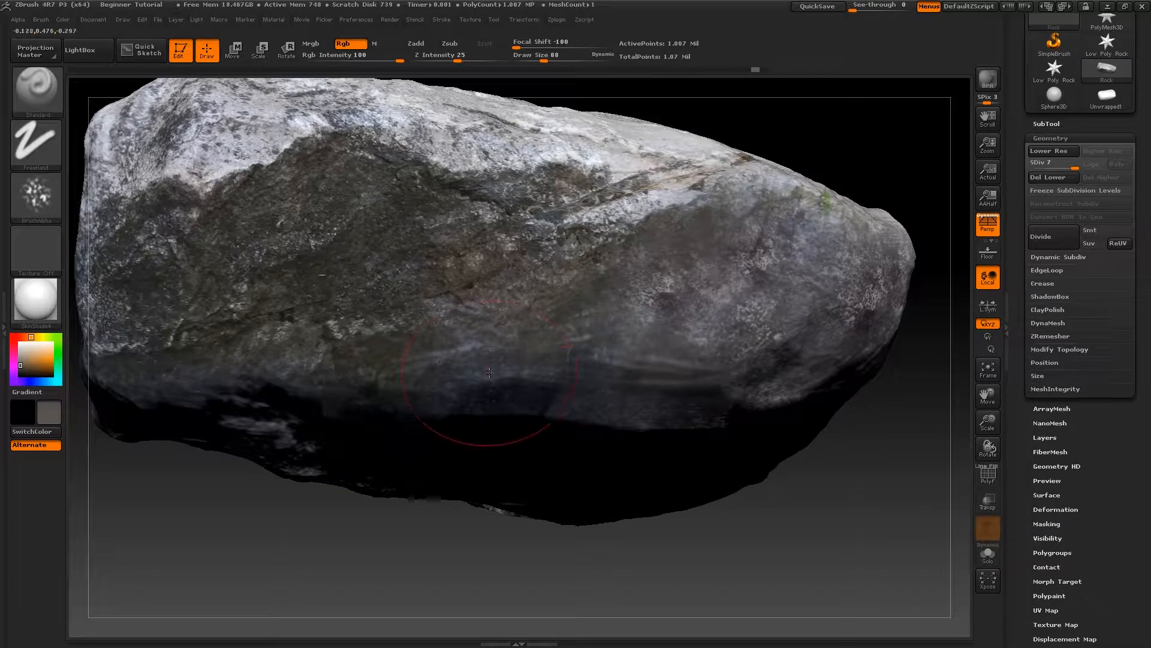
drag(890, 456, 839, 372)
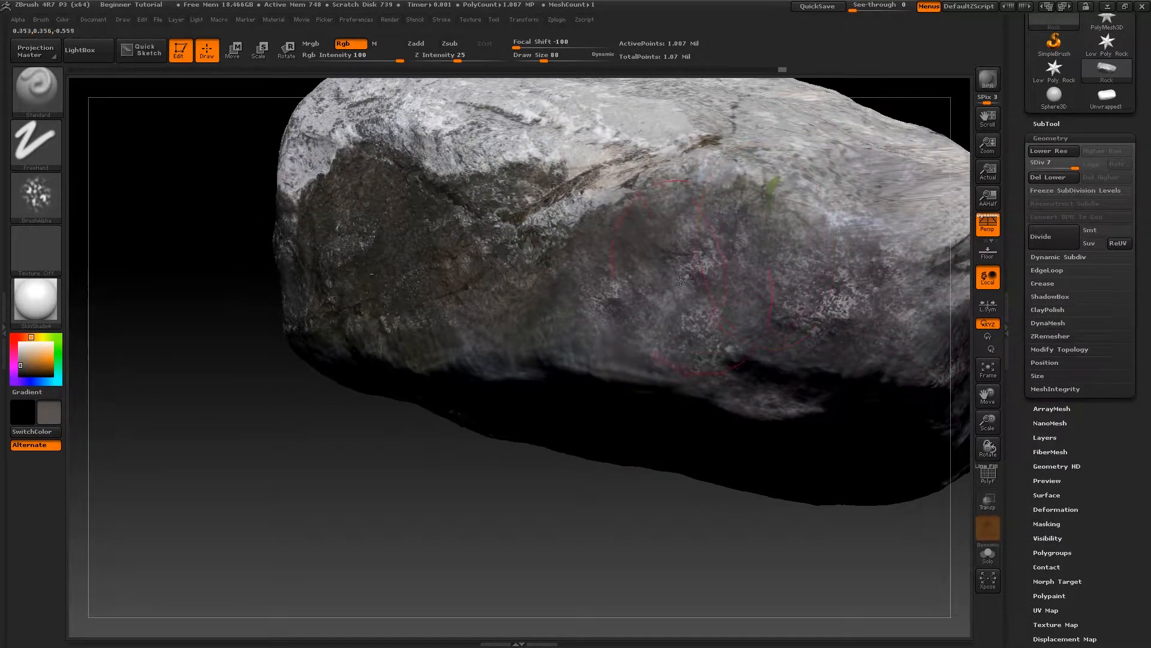
drag(159, 326, 500, 399)
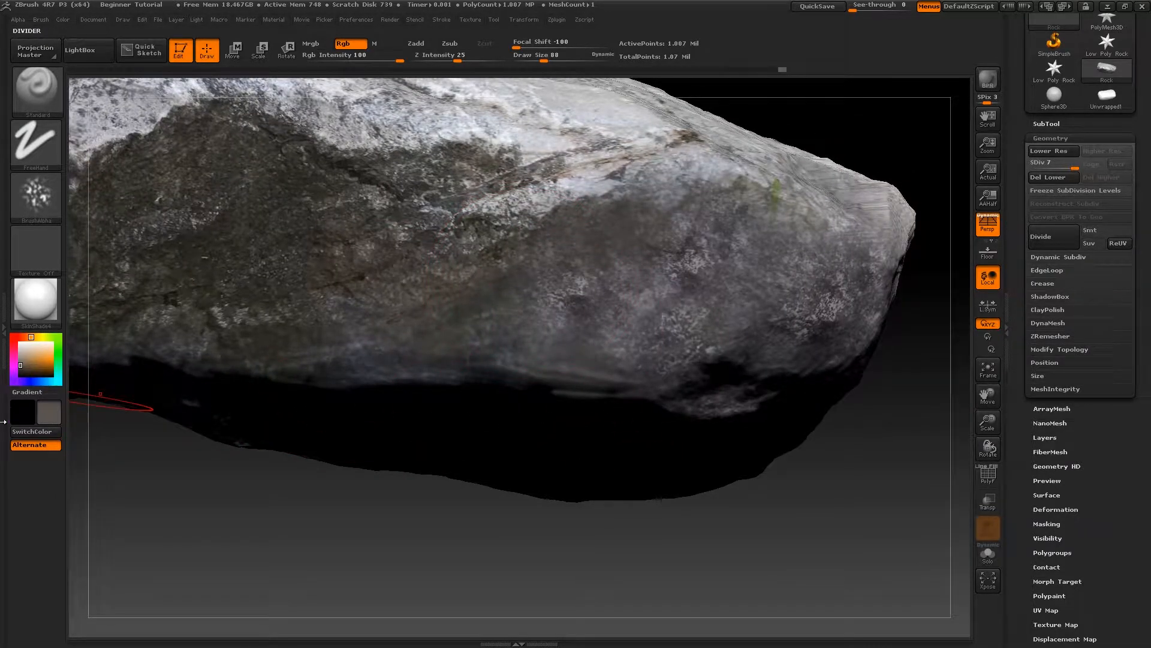
Step: Swap the active paint colour to black and try a stroke on the rock's dark front face, then undo it
key(v)
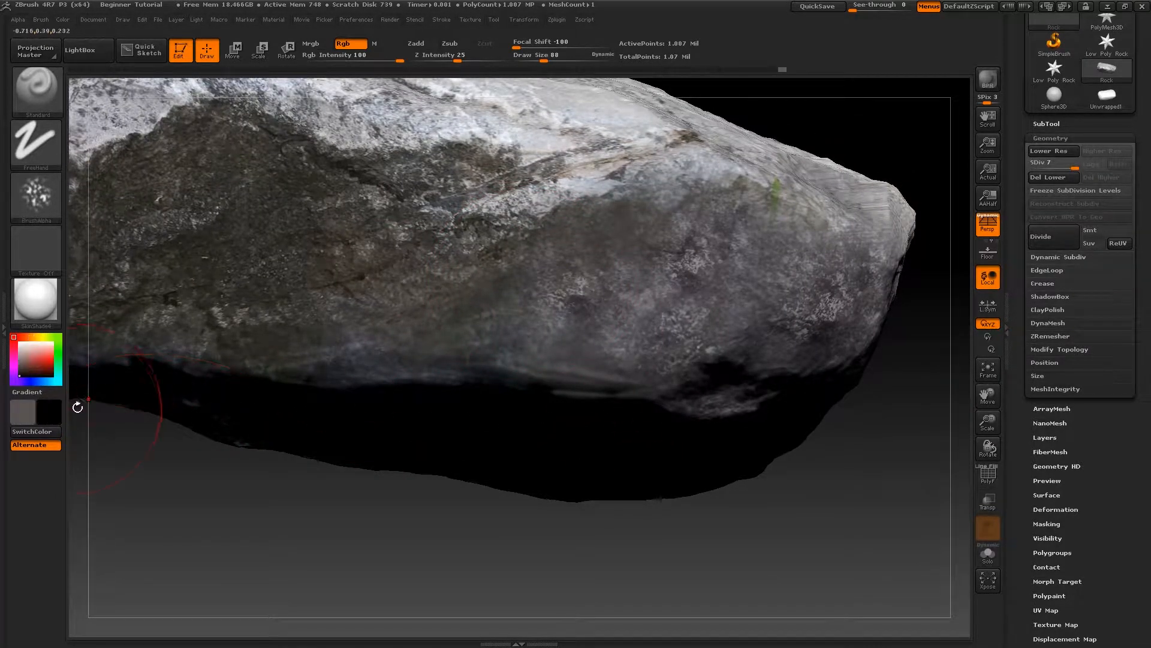
mouse_move(617, 225)
mouse_down()
mouse_move(591, 246)
mouse_move(574, 292)
mouse_up()
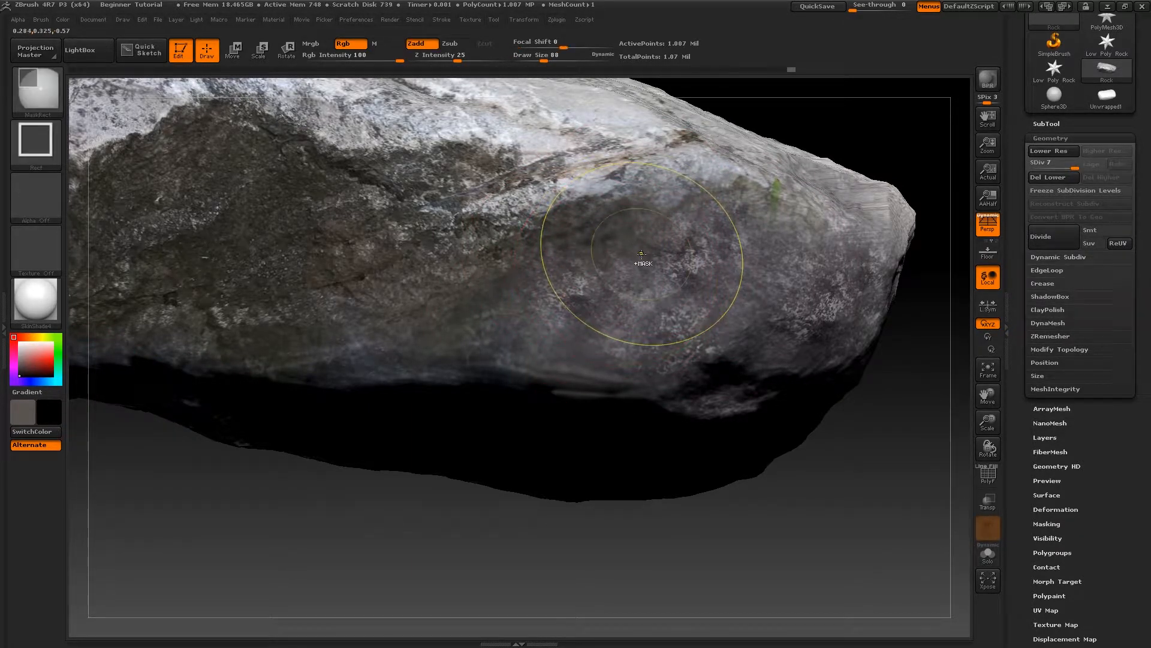
key(ctrl+z)
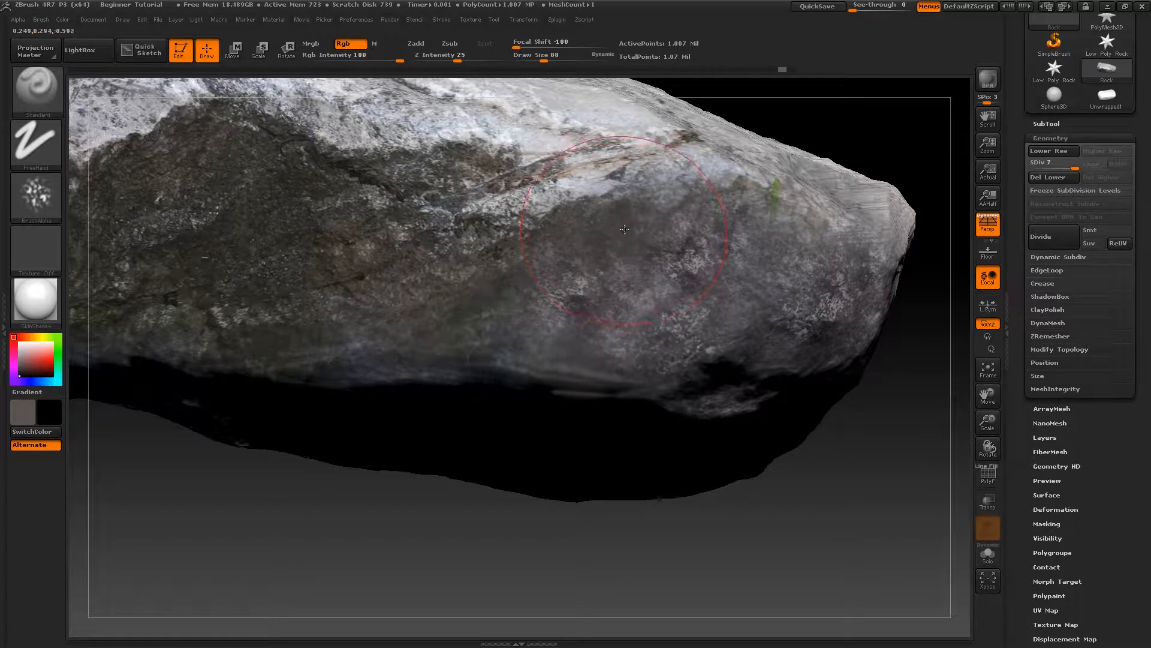
Step: Shrink the brush, set its focal shift to 0 and enter an Rgb intensity of 22
key(bracketleft)
key(bracketleft)
key(bracketleft)
key(bracketleft)
click(522, 41)
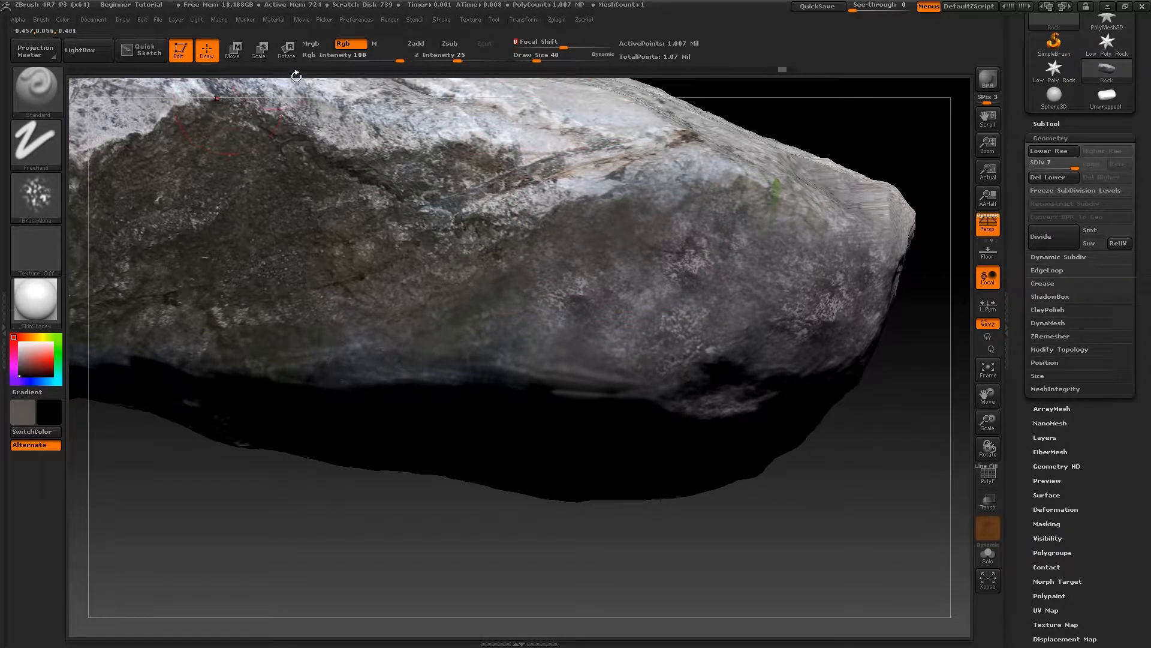
click(350, 57)
text(22)
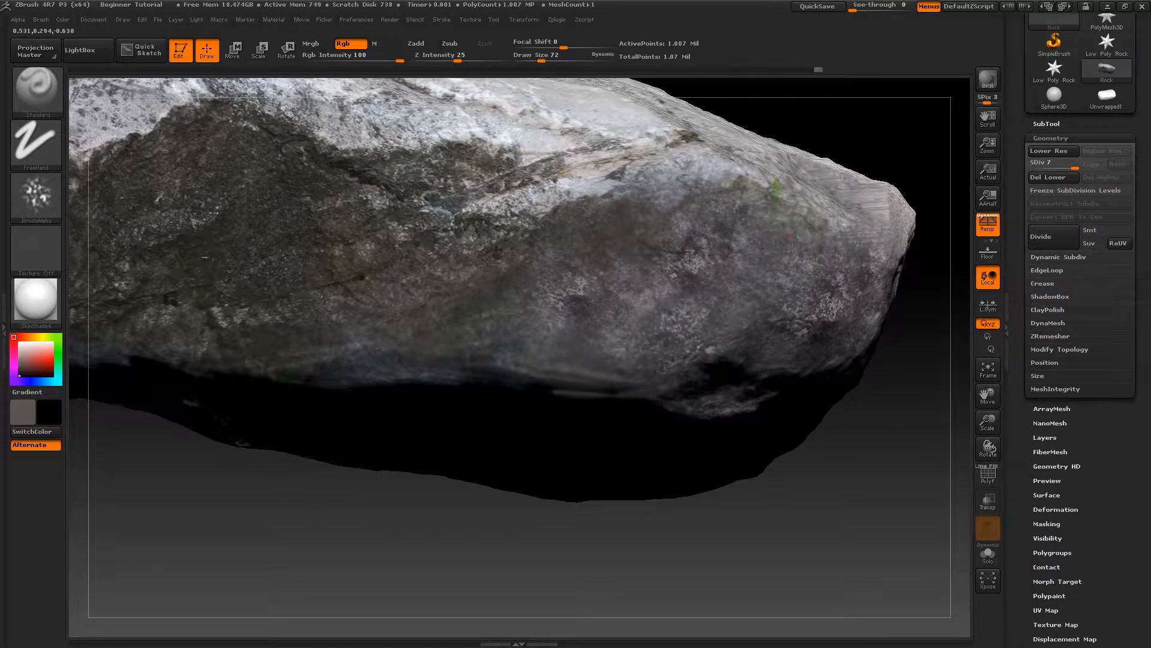
Step: Enable Zadd together with Rgb so that brush strokes raise the surface while painting
mouse_move(460, 546)
alt+mouse_down()
mouse_move(360, 396)
mouse_move(378, 452)
mouse_move(456, 371)
alt+mouse_up()
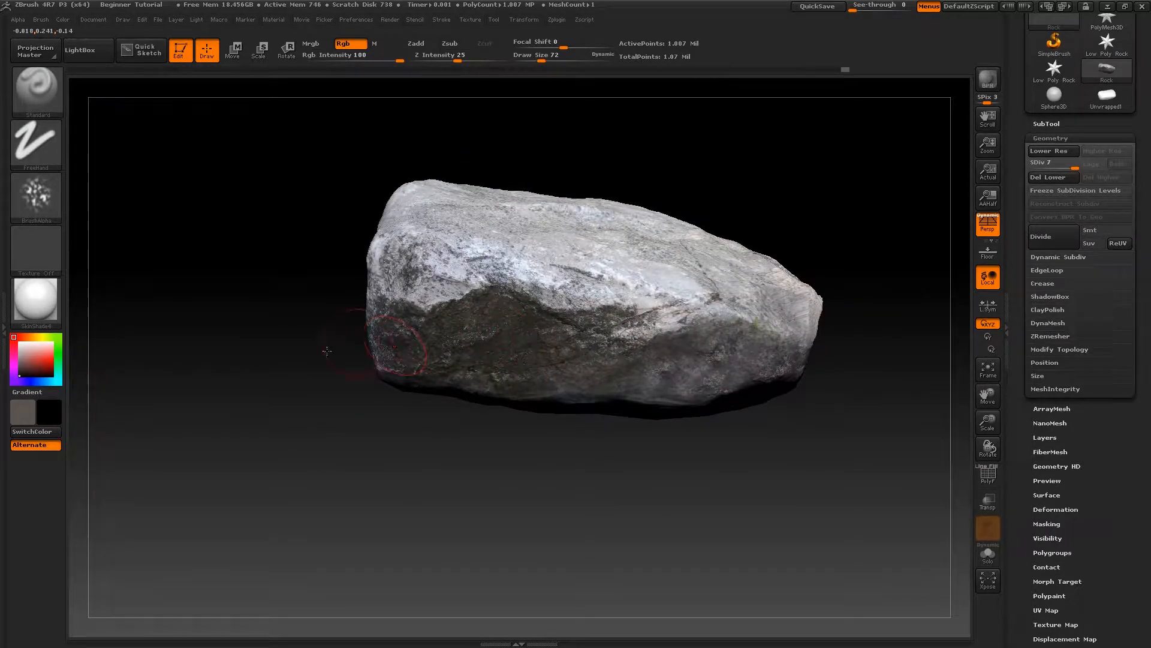
drag(292, 341, 334, 257)
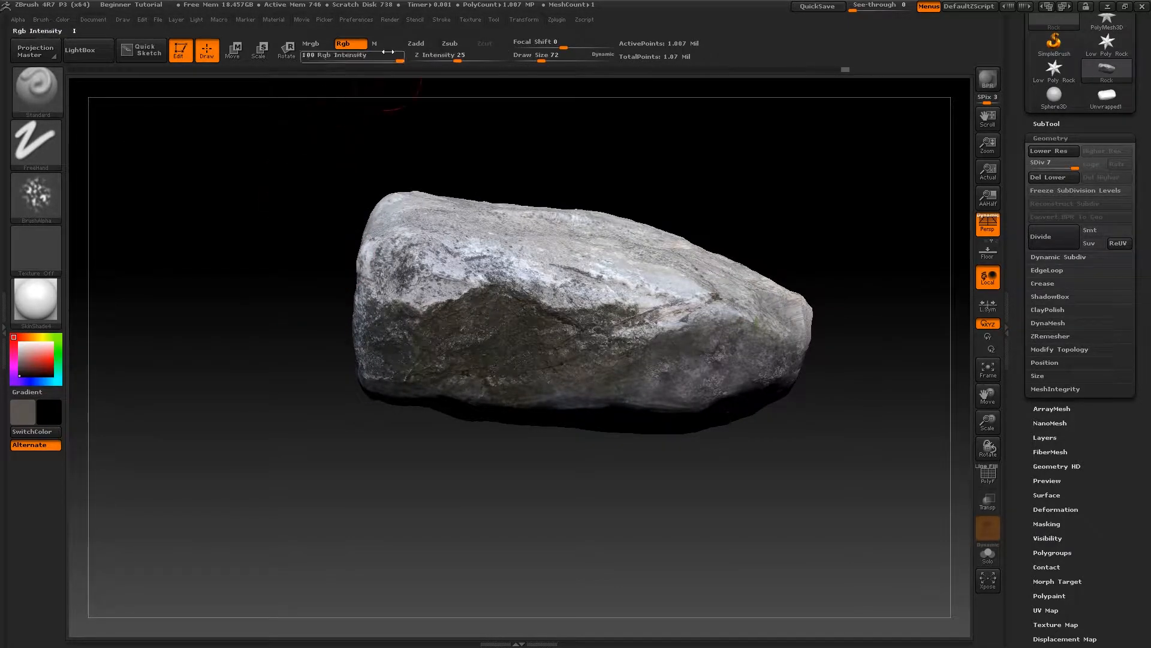
click(416, 44)
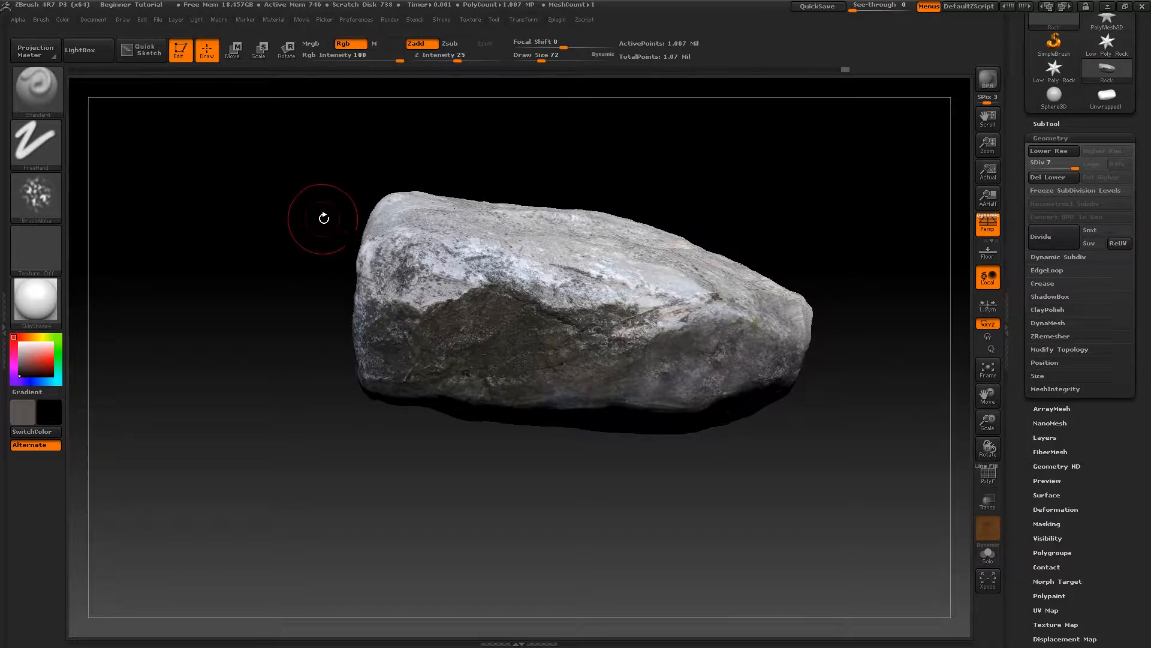
drag(812, 188, 722, 228)
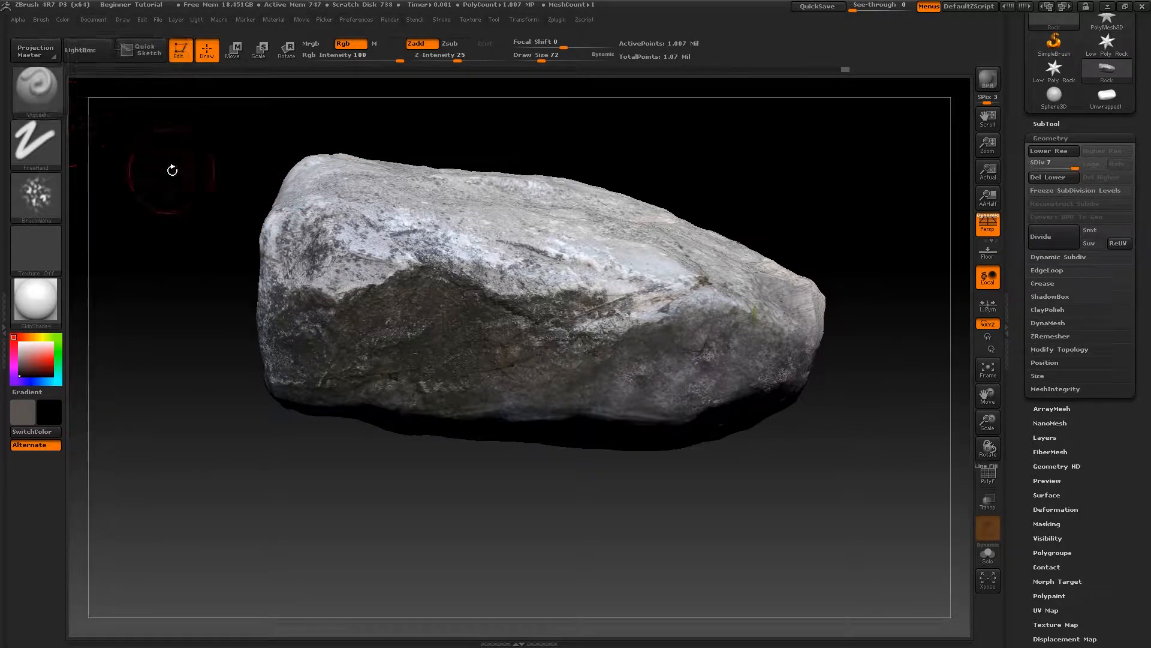
Step: Select the Dam_Standard brush and enable Rgb painting alongside Zsub
key(b)
key(d)
key(s)
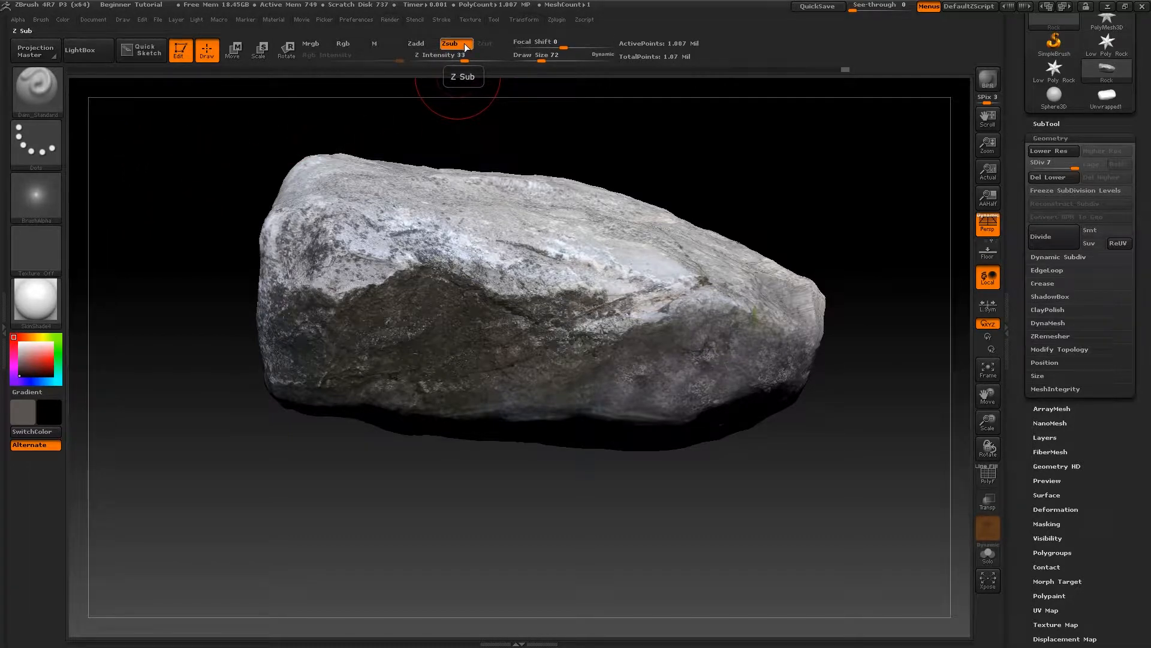
mouse_move(786, 172)
mouse_down()
mouse_move(776, 202)
mouse_move(755, 191)
mouse_up()
mouse_move(708, 281)
mouse_down()
mouse_move(591, 300)
mouse_move(552, 320)
mouse_move(690, 283)
mouse_move(517, 333)
mouse_move(680, 283)
mouse_move(659, 291)
mouse_up()
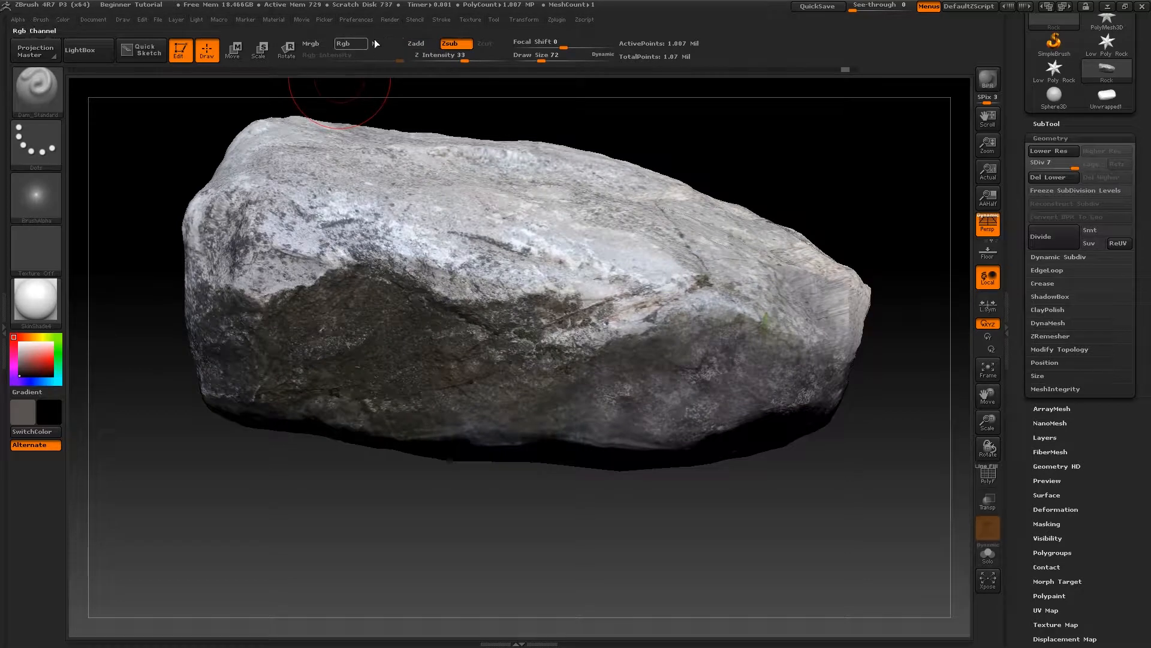
click(343, 44)
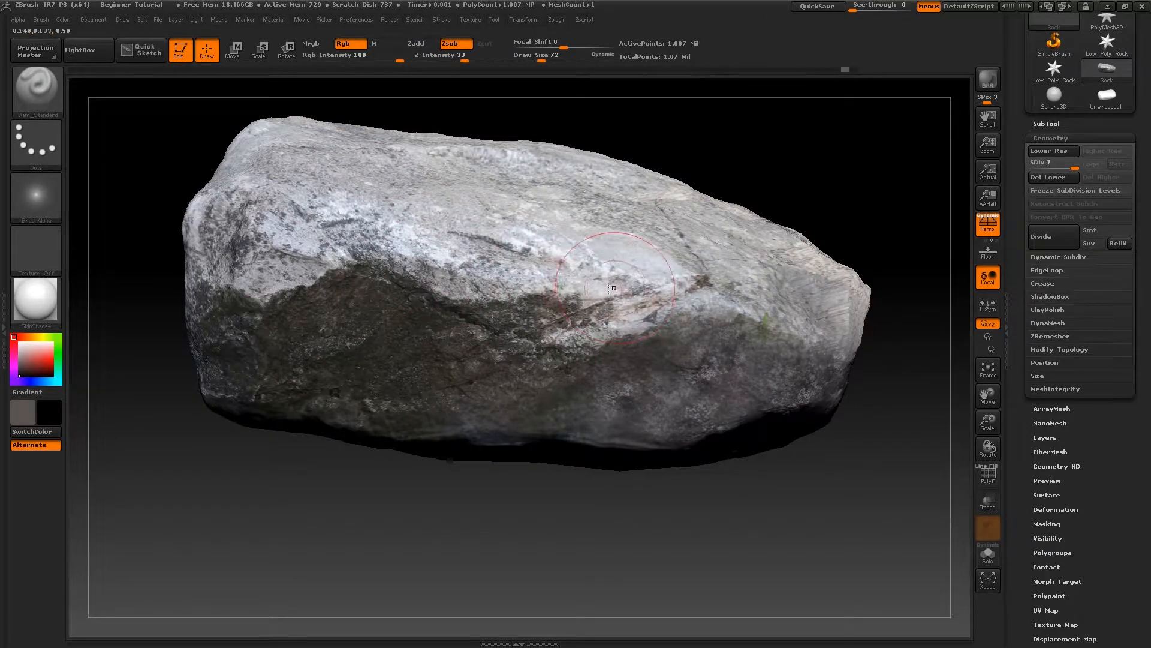
Step: Reduce the brush size and carve a coloured crack from the brownish seam down across the rock's dark front face
key(bracketleft)
key(bracketleft)
key(bracketleft)
key(bracketleft)
mouse_move(660, 303)
mouse_down()
mouse_move(533, 339)
mouse_move(456, 396)
mouse_up()
mouse_move(534, 509)
mouse_down()
mouse_move(588, 517)
mouse_move(579, 473)
mouse_up()
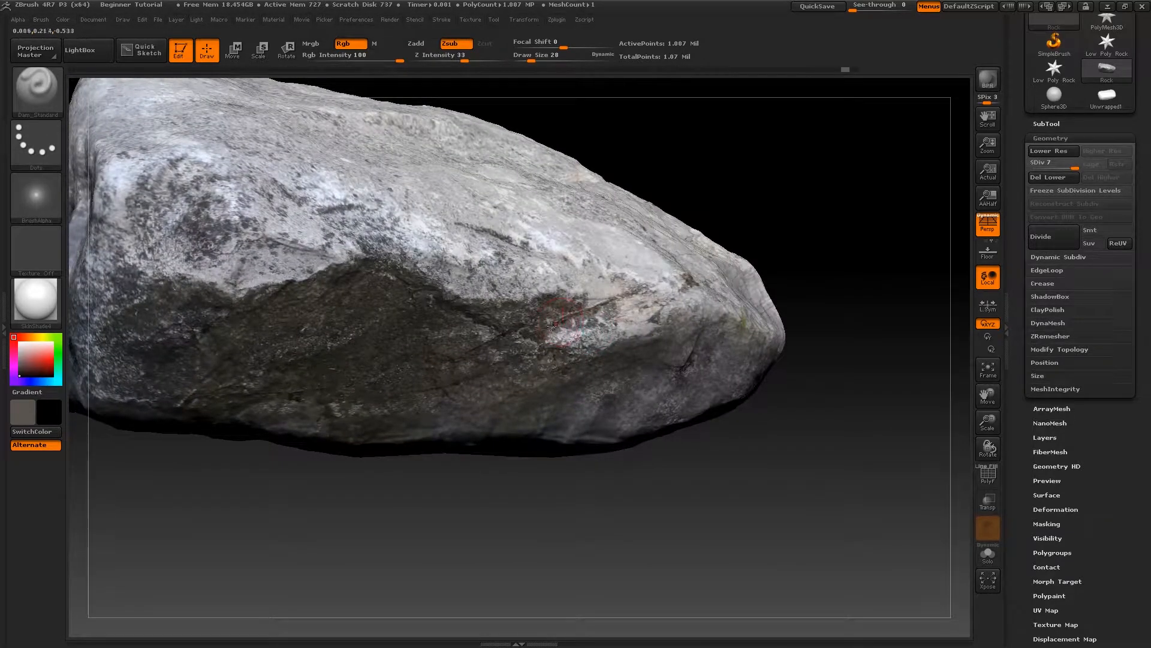
drag(737, 216, 776, 183)
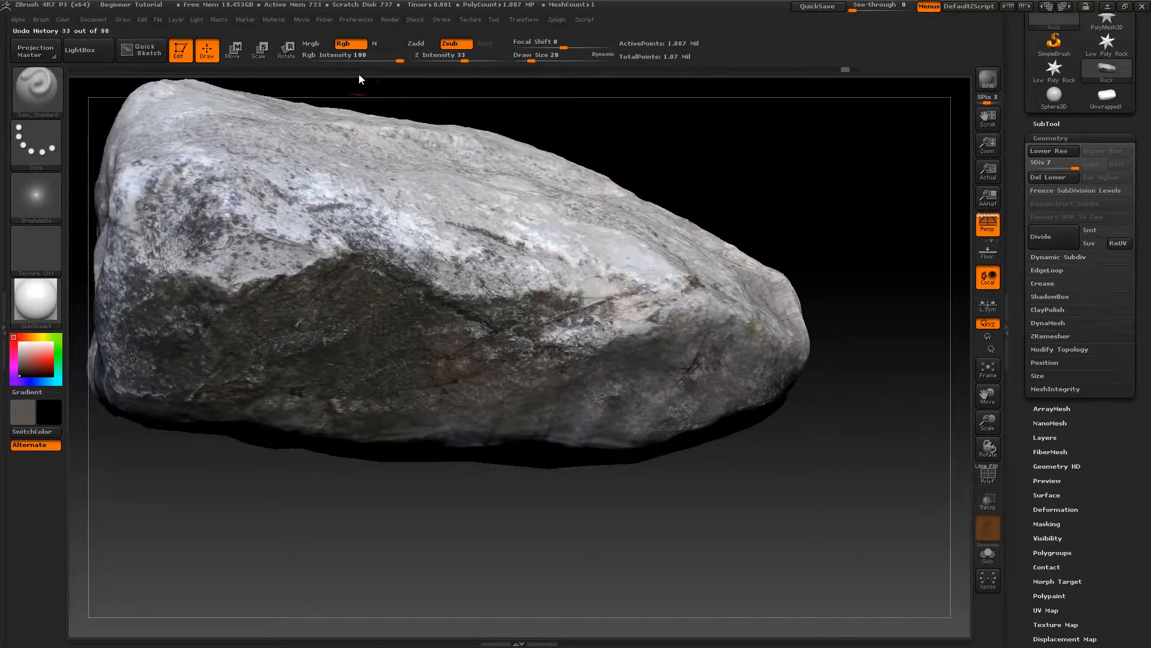
Step: Lower the Rgb intensity to 30 and set the main paint colour to a very dark reddish brown
drag(378, 59, 363, 60)
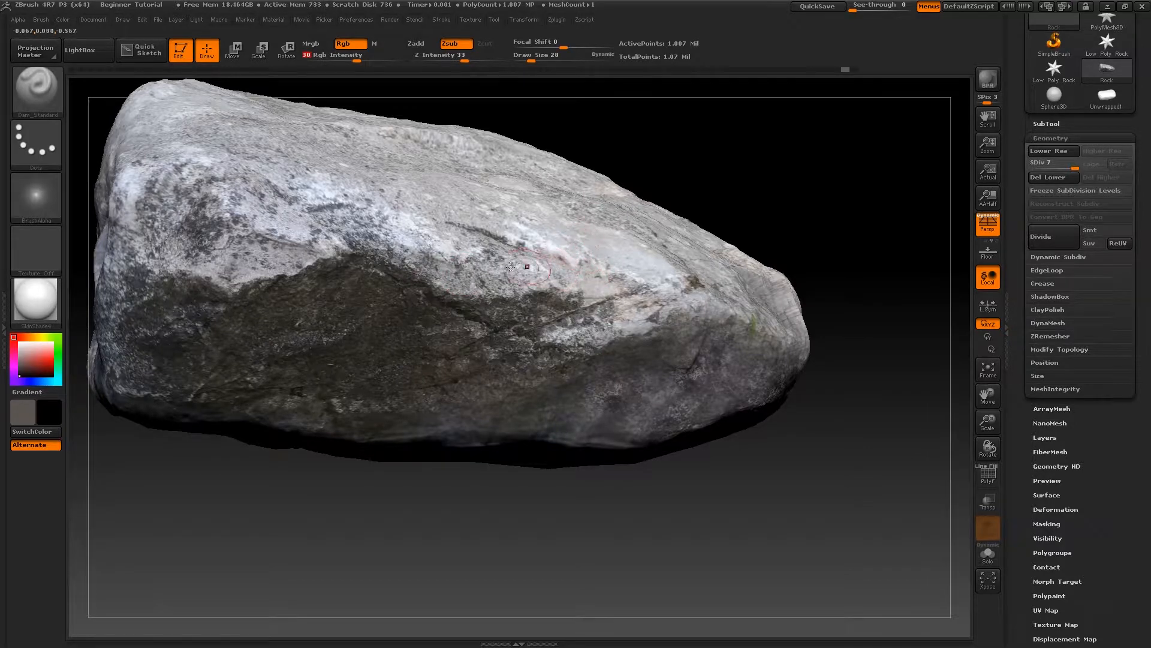
click(49, 412)
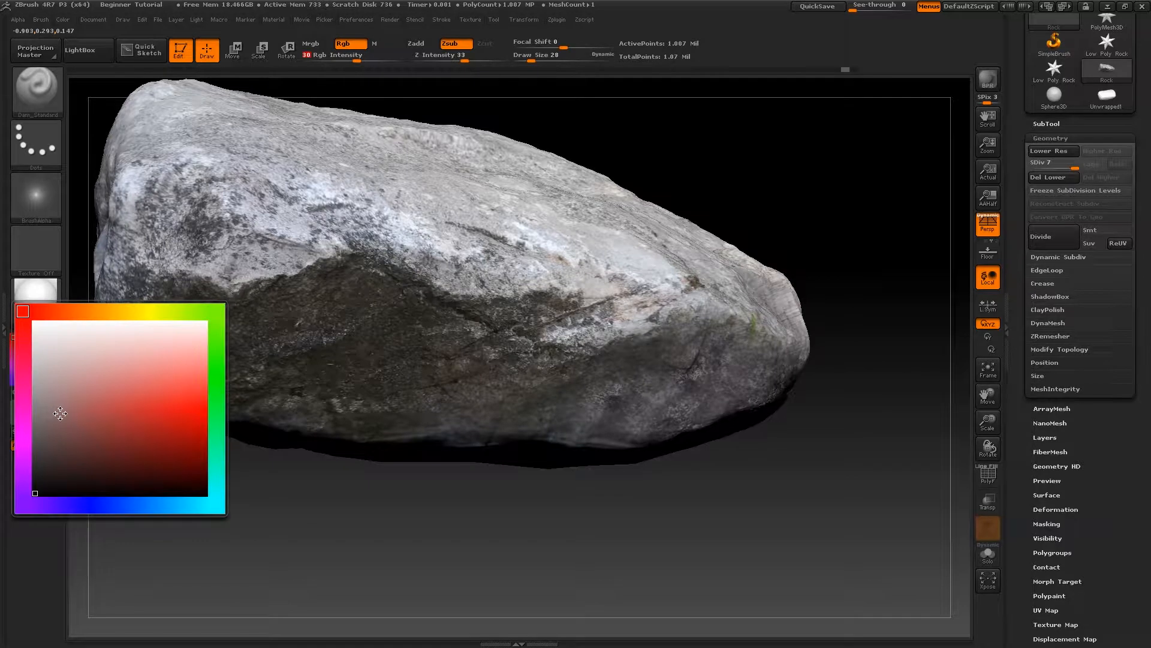
click(33, 472)
click(47, 405)
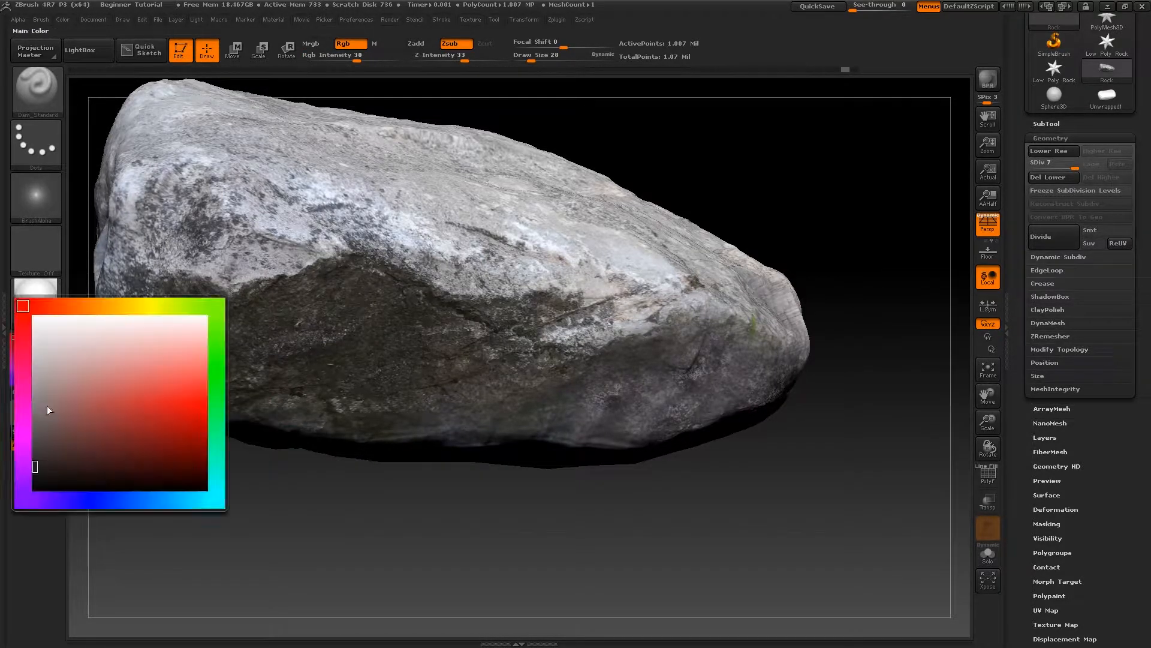
click(48, 474)
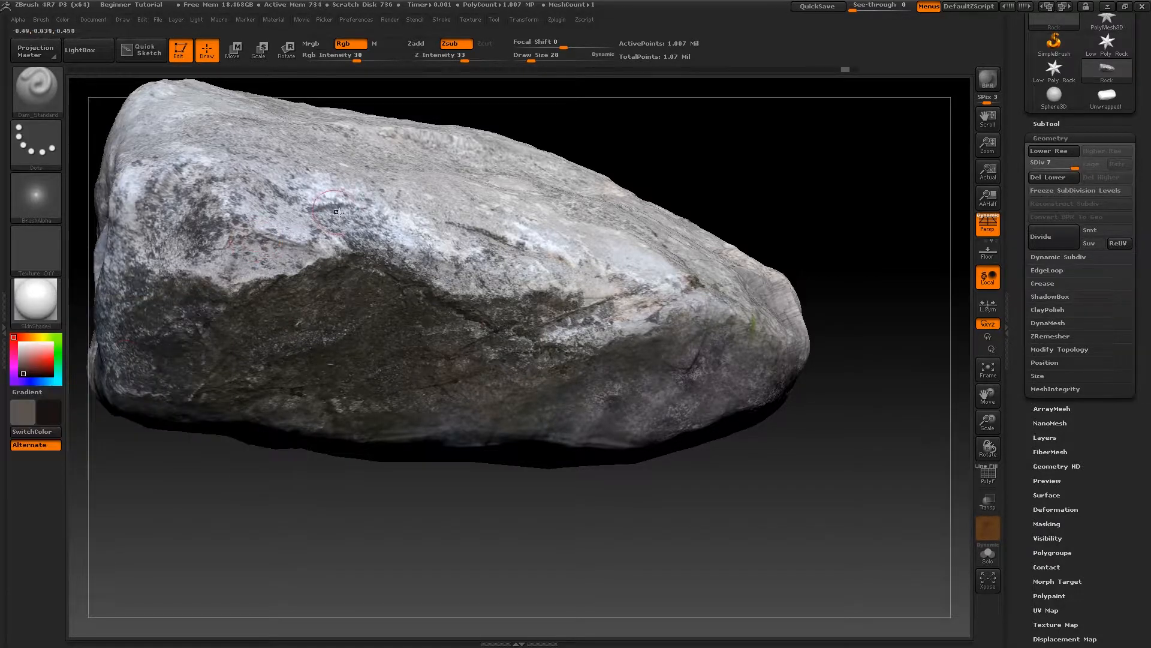
Step: Set the secondary colour to a pale cream and carve darkened cracks along the border between the pale top and dark face
click(23, 410)
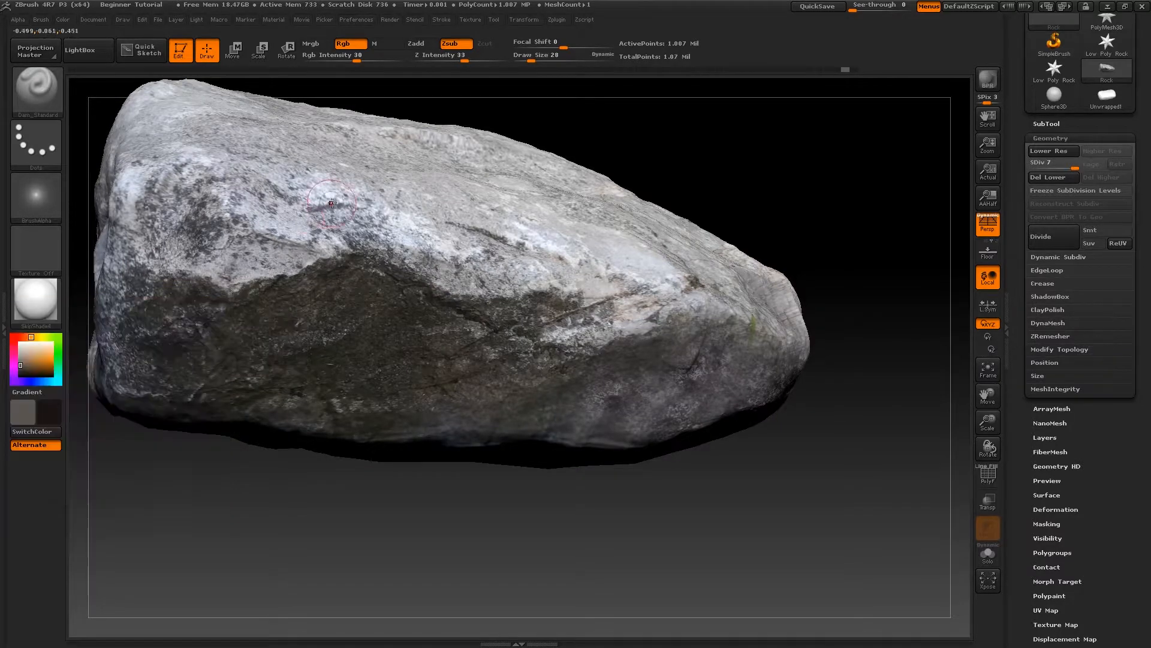
click(23, 414)
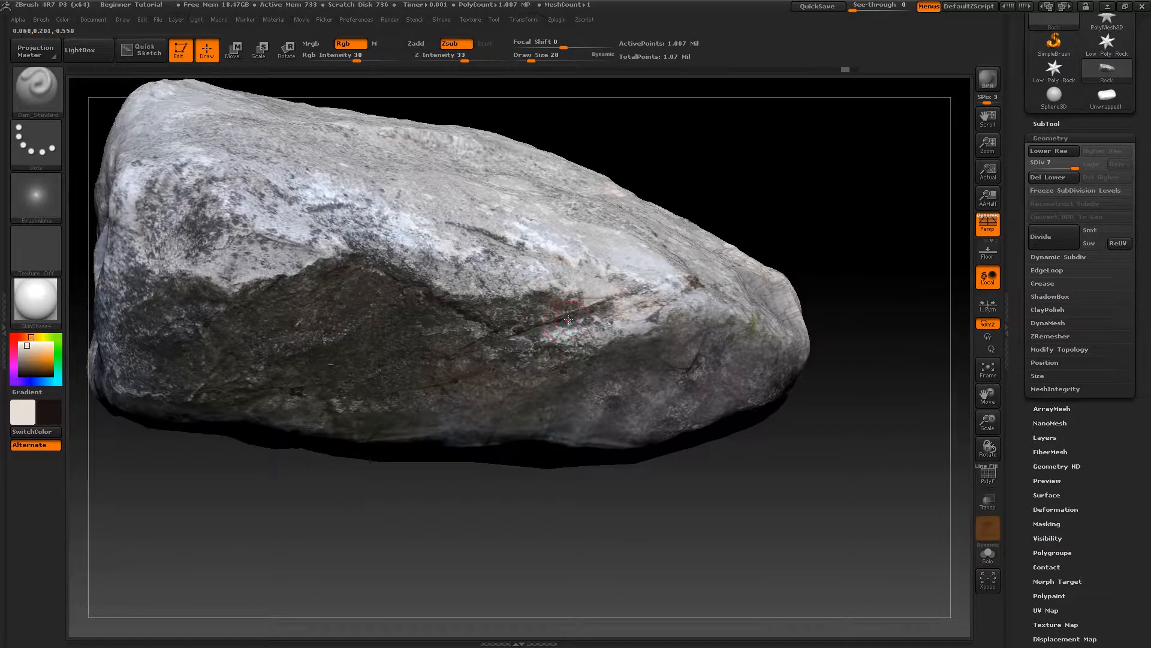
drag(657, 486, 620, 434)
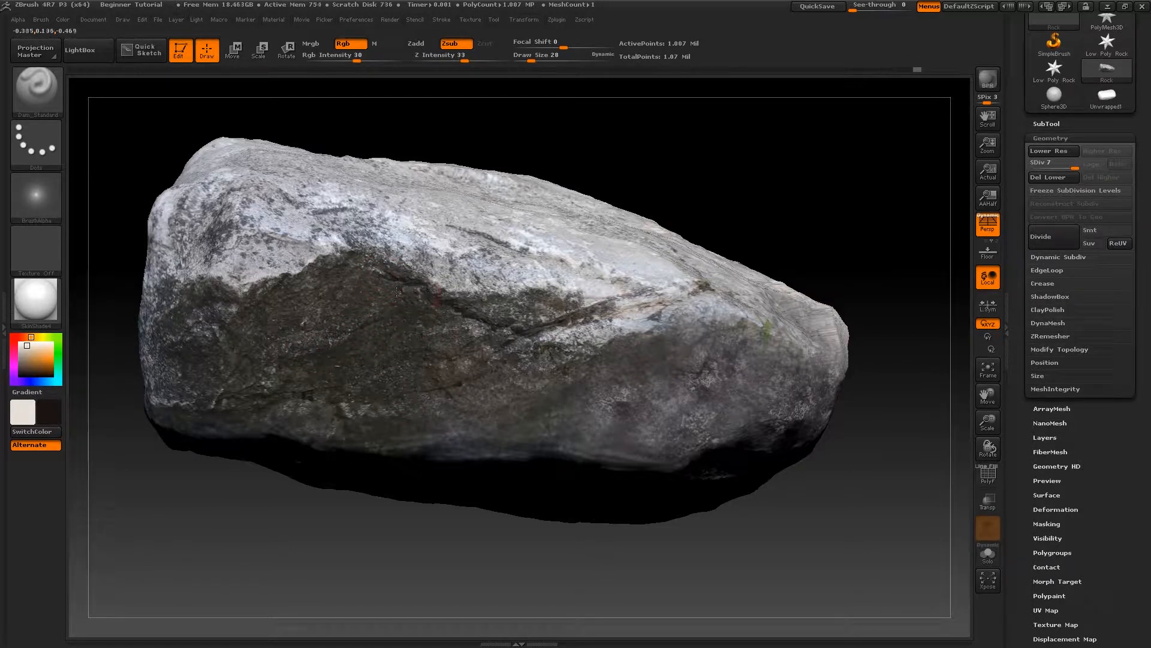
alt+drag(703, 177, 706, 188)
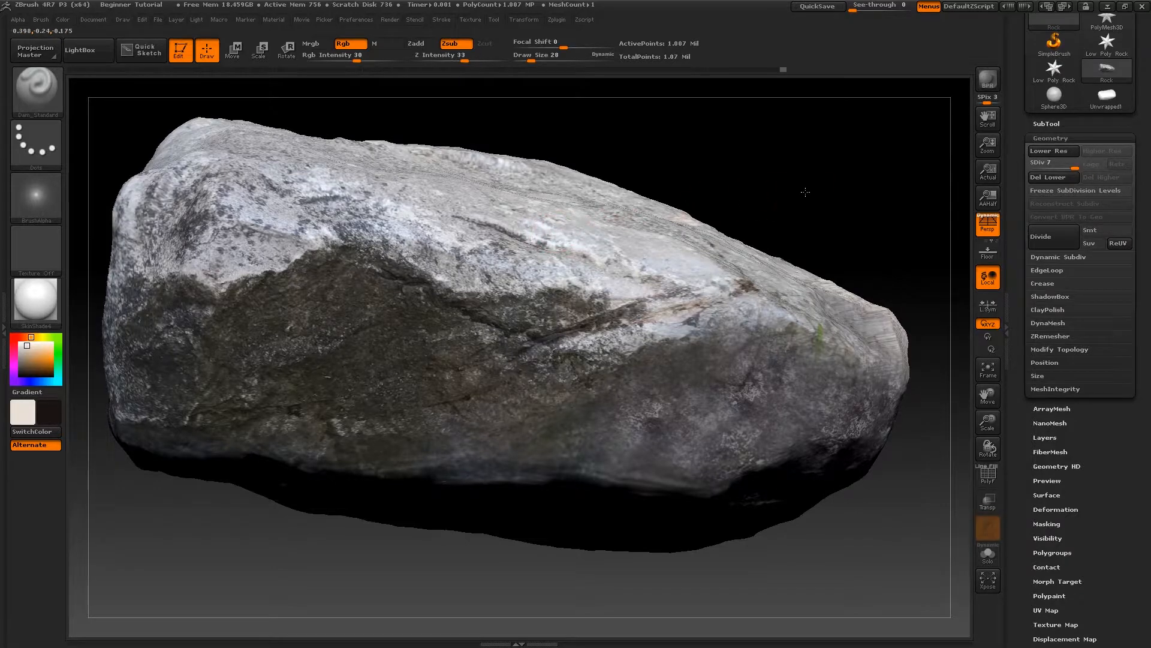
drag(805, 191, 613, 245)
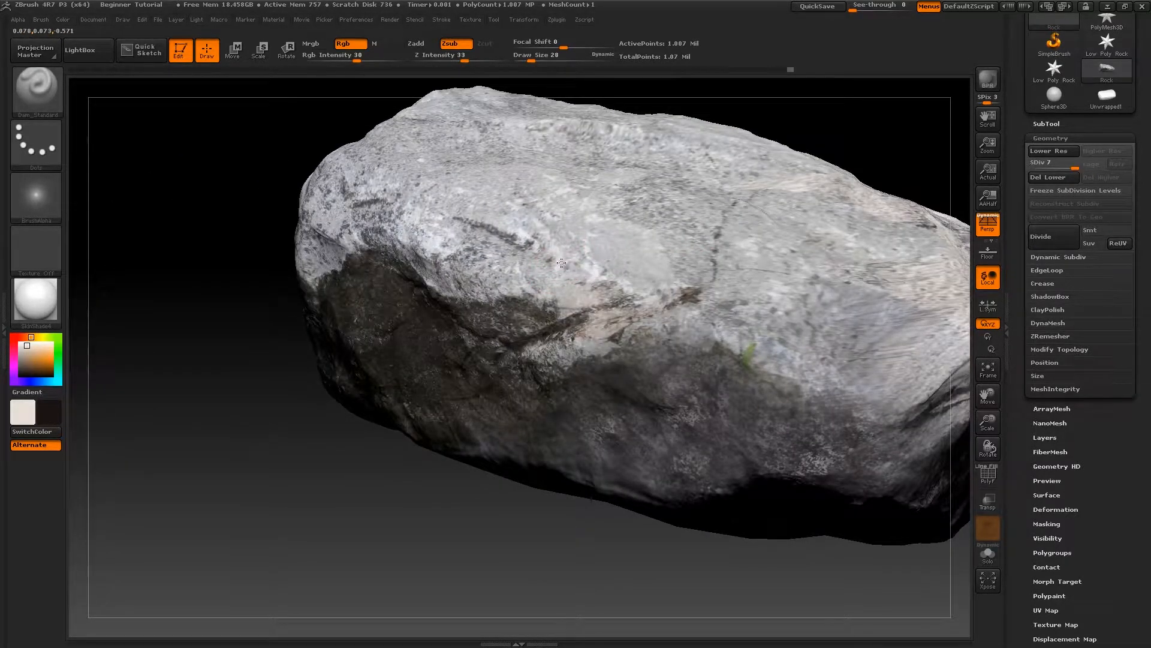
Step: Turn off Rgb on the Dam_Standard brush and switch it from Zsub to Zadd
key(f)
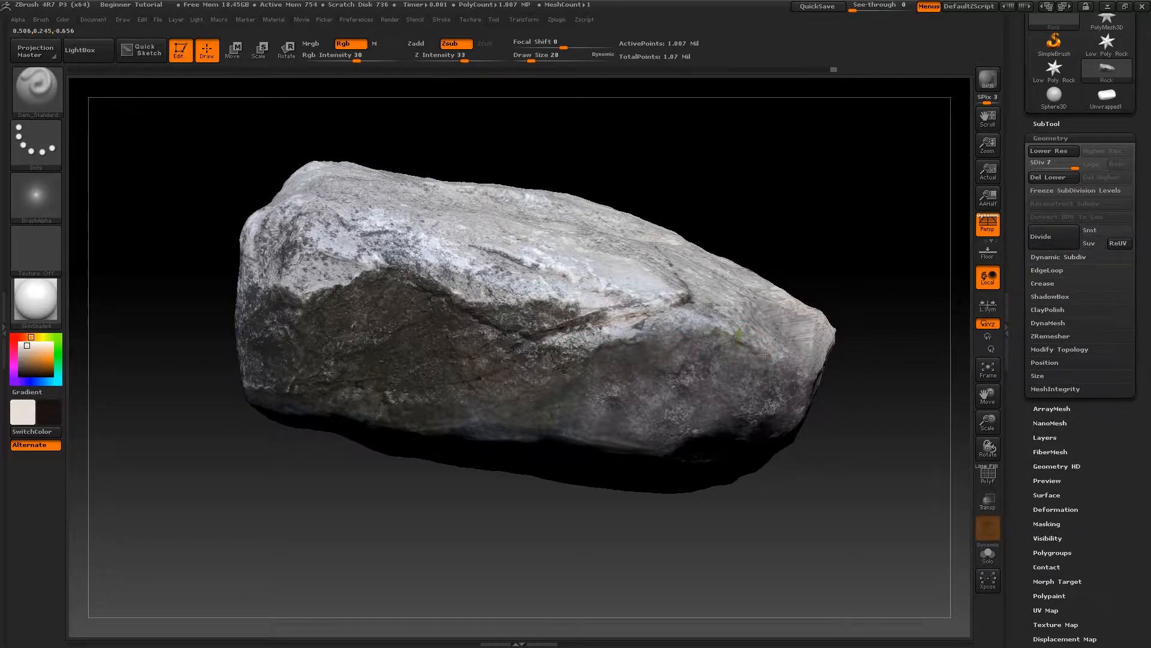
drag(577, 494, 569, 459)
drag(177, 517, 246, 520)
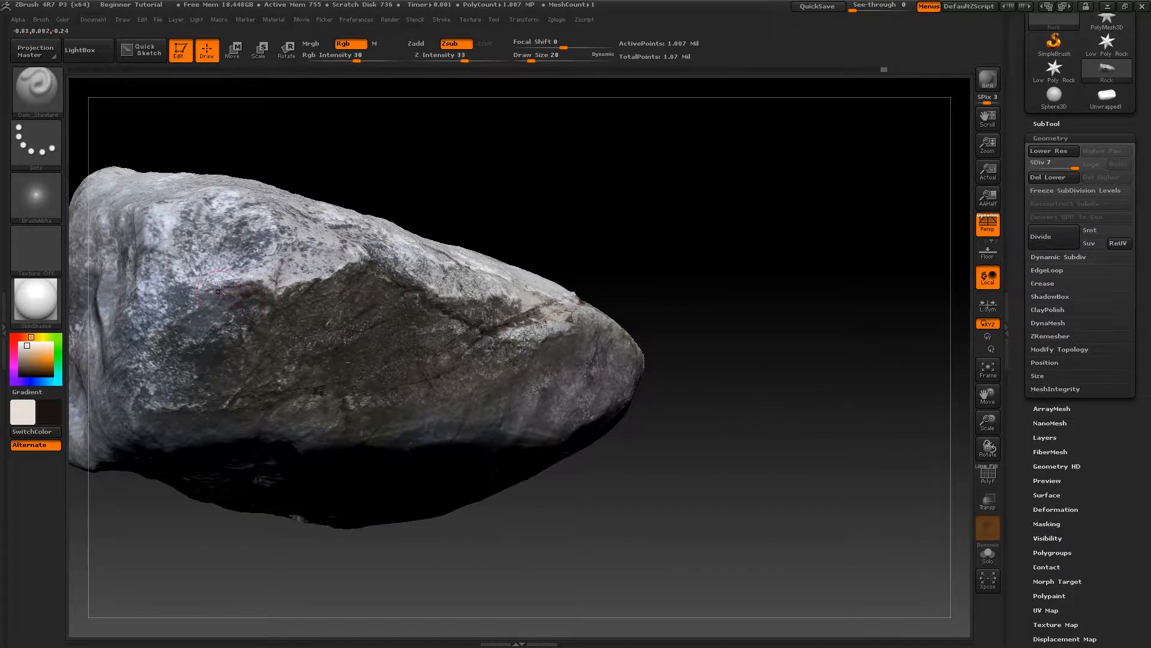
alt+drag(493, 188, 682, 189)
alt+drag(822, 220, 729, 220)
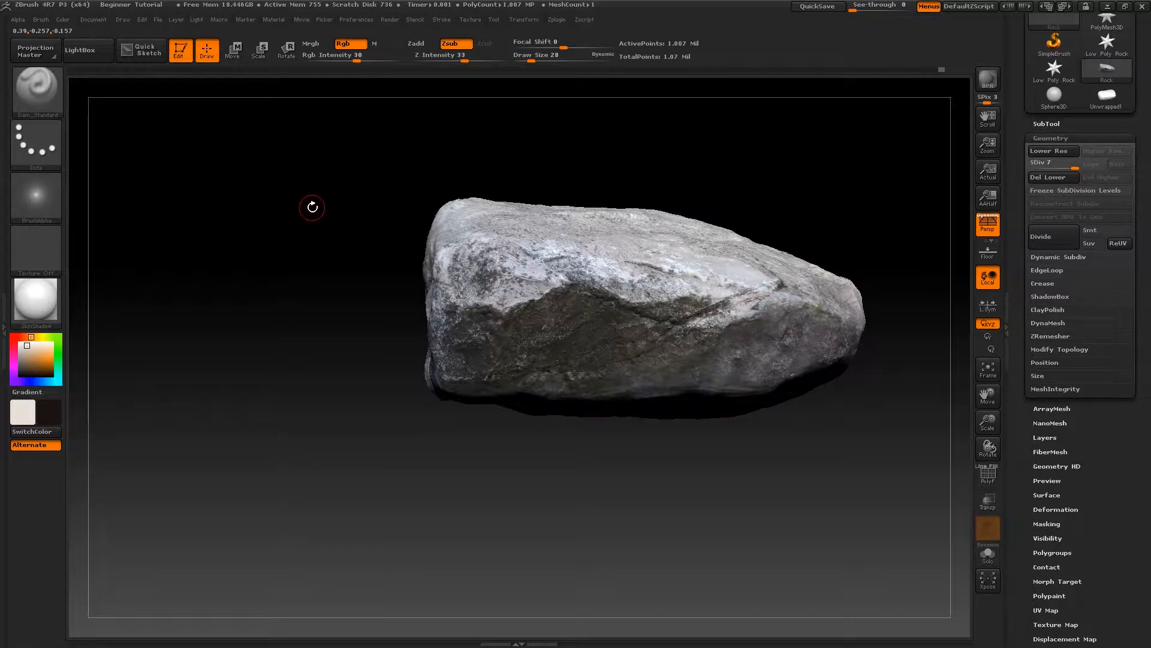
drag(294, 210, 282, 242)
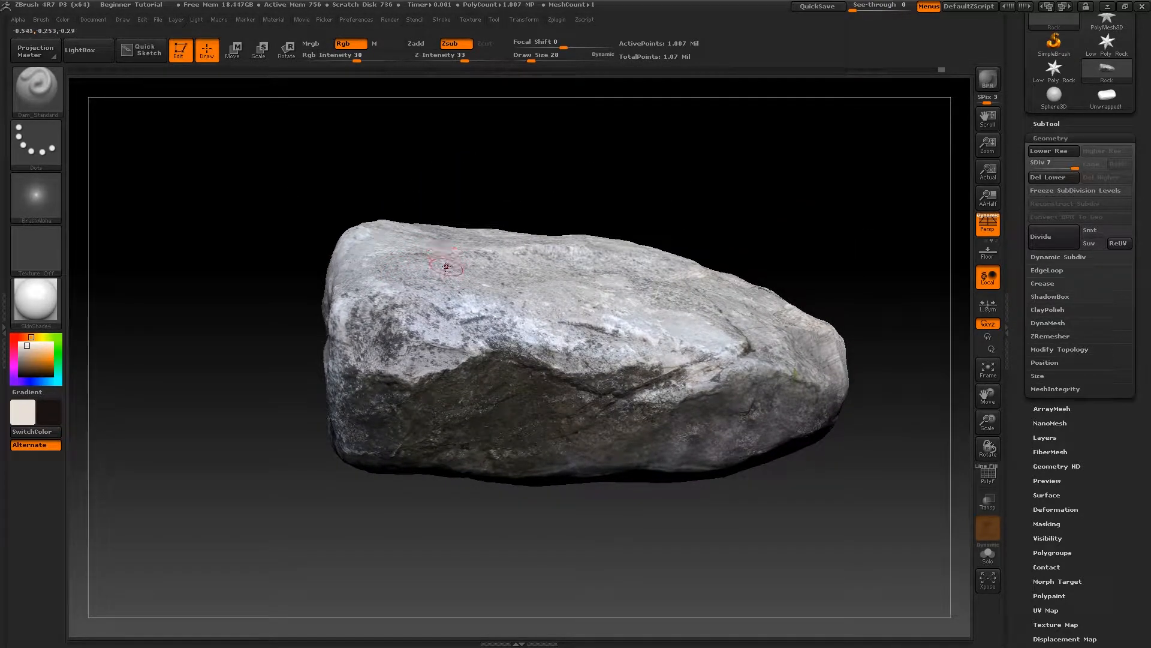
click(351, 46)
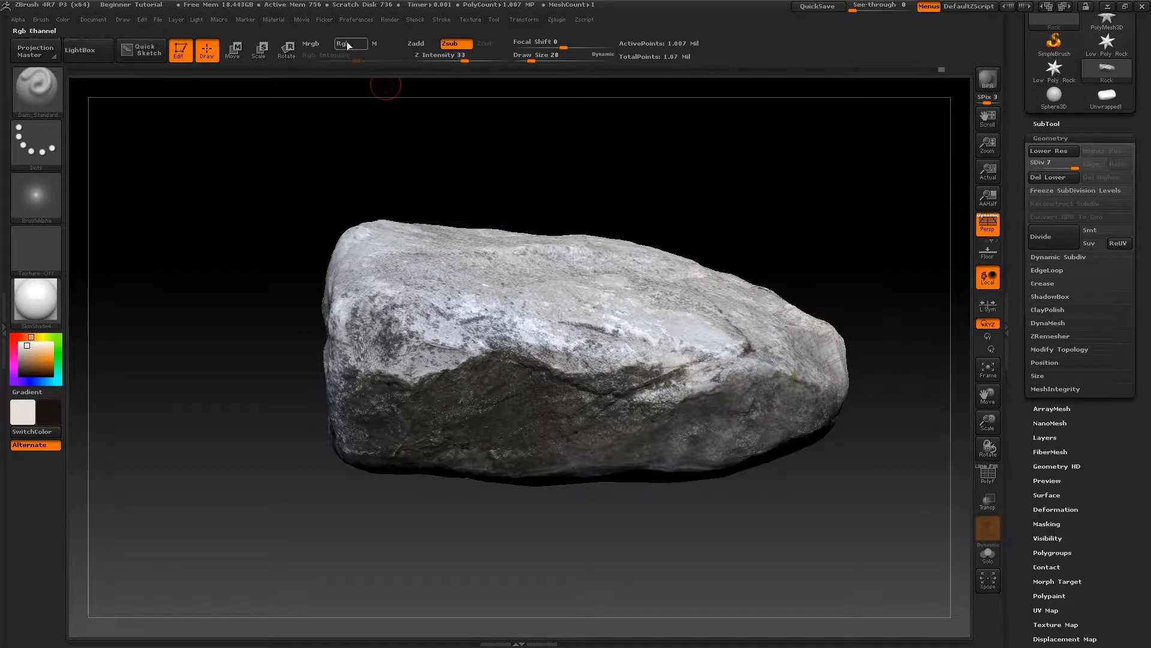
click(420, 44)
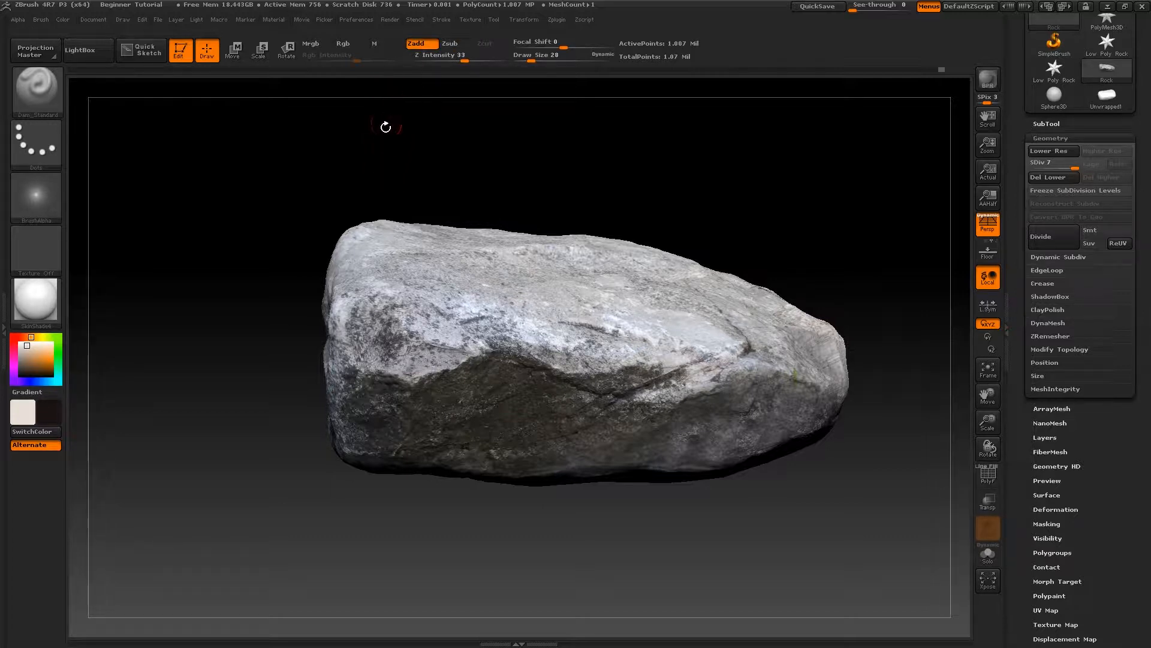
Step: Select the Standard brush and set its stroke type to DragRect
click(51, 145)
key(b)
key(s)
key(t)
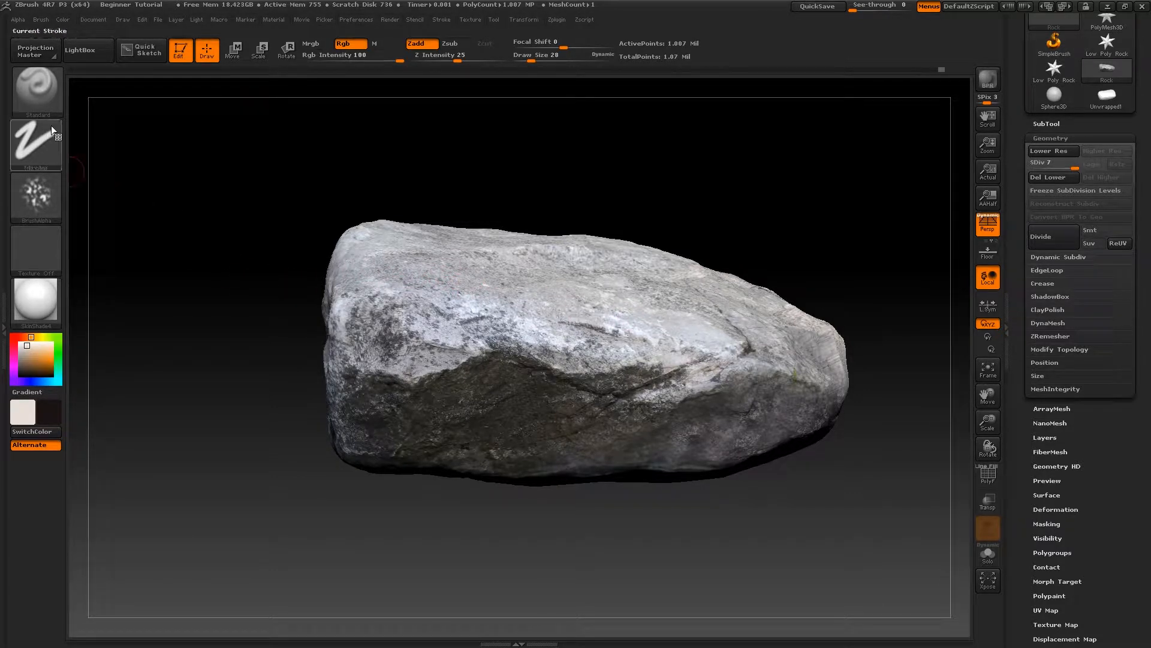
click(42, 141)
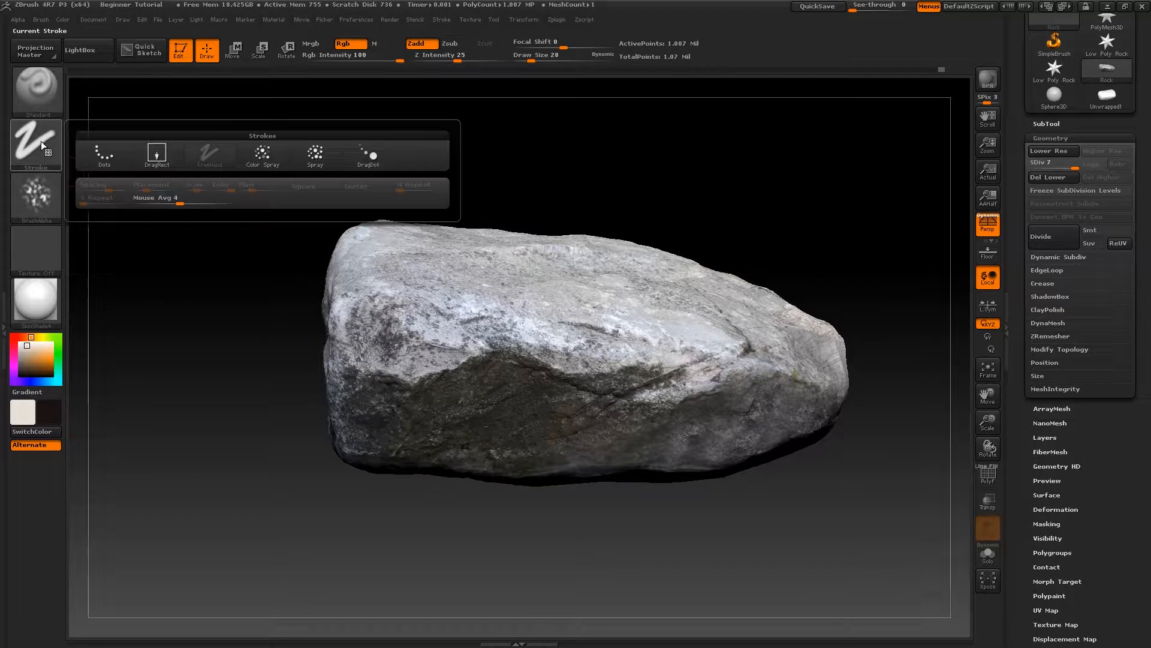
click(158, 155)
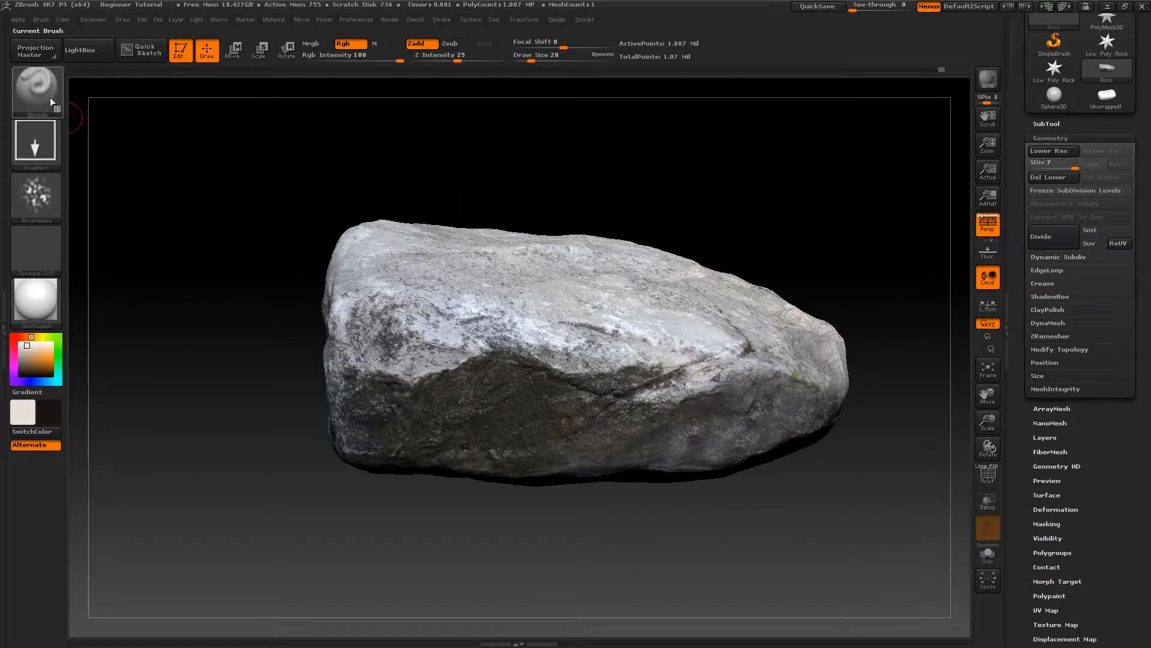
Step: Import the Mid Rock 1 image from the Rock Draft Textures folder as the brush alpha
click(26, 140)
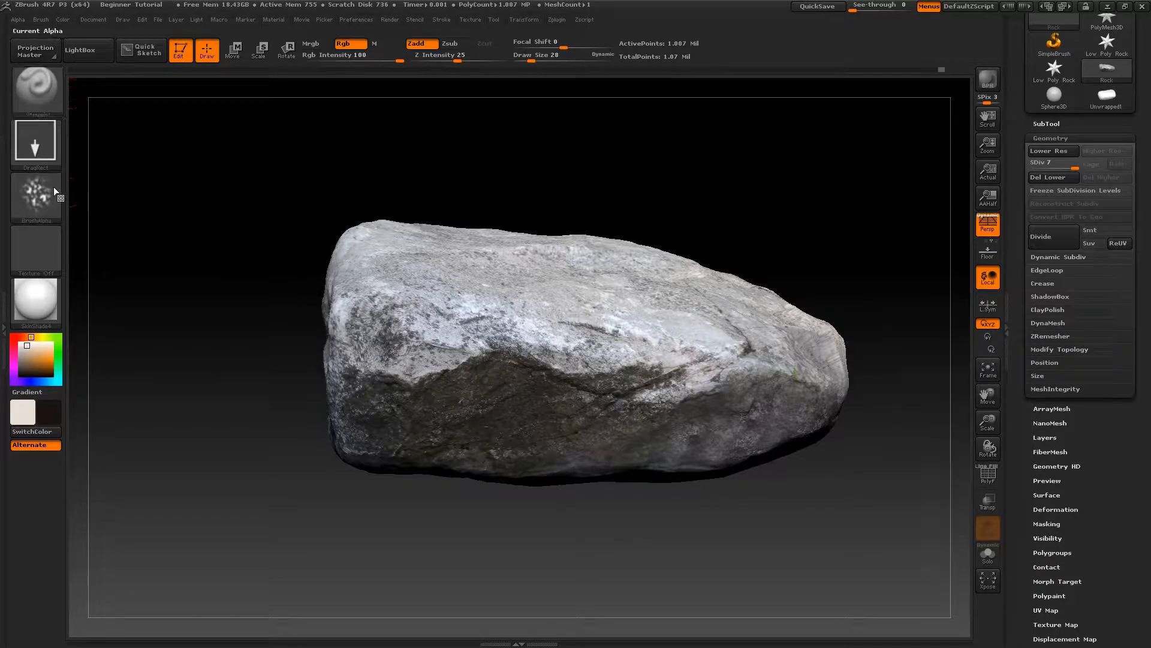
click(37, 194)
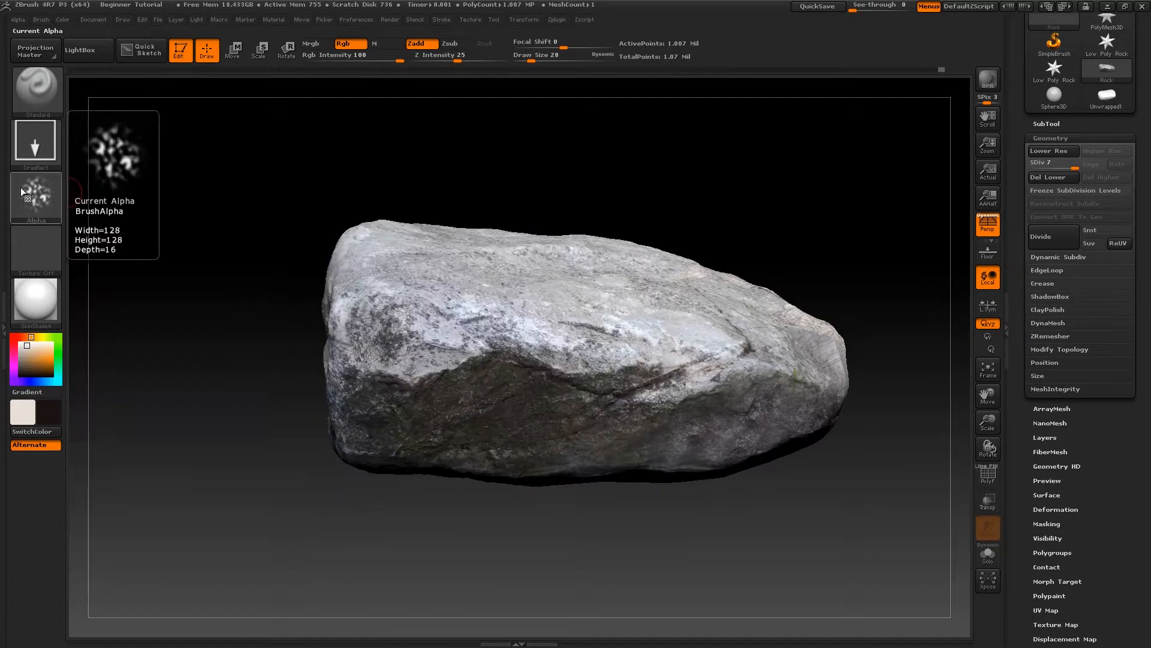
click(36, 191)
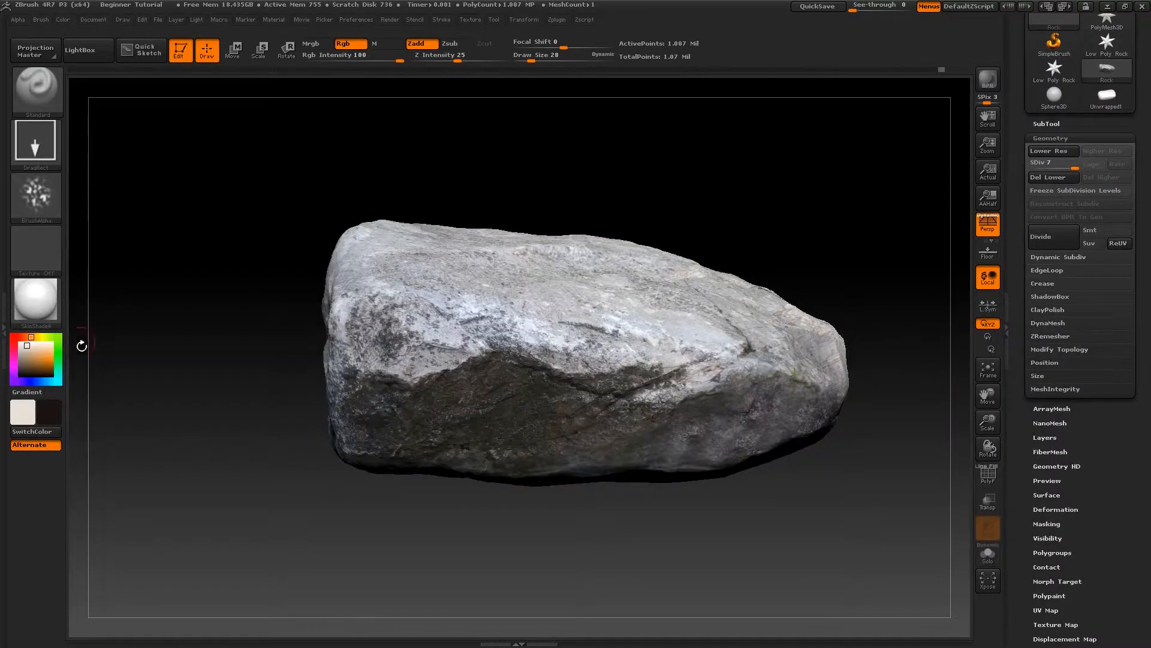
click(50, 195)
click(112, 422)
double_click(497, 90)
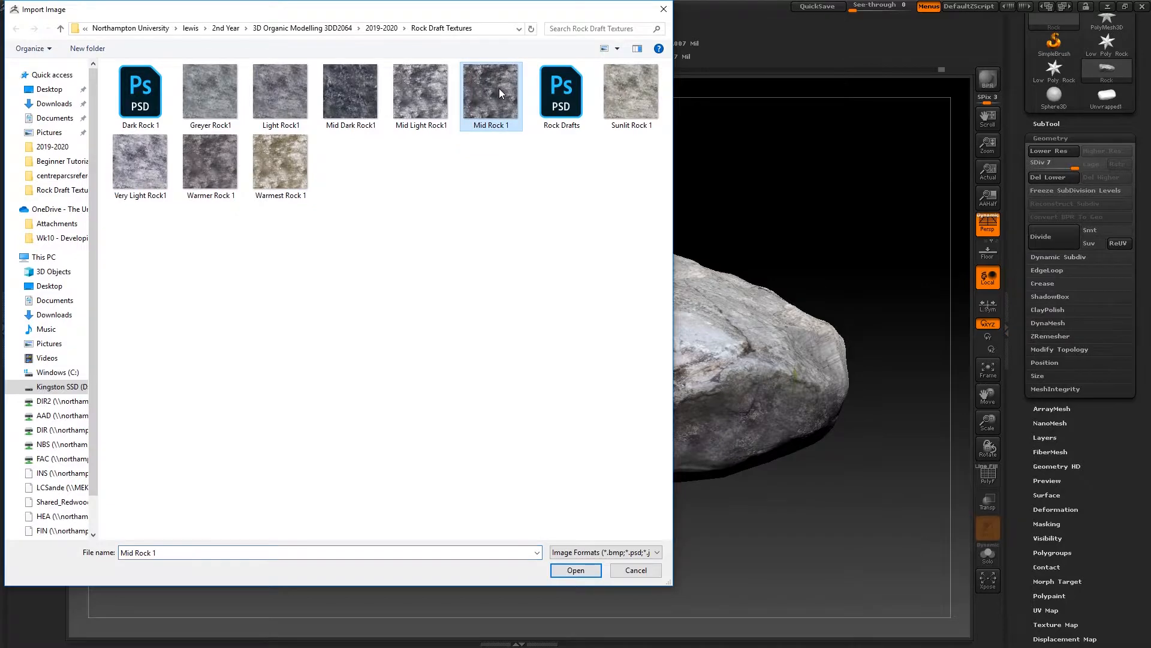
mouse_move(32, 187)
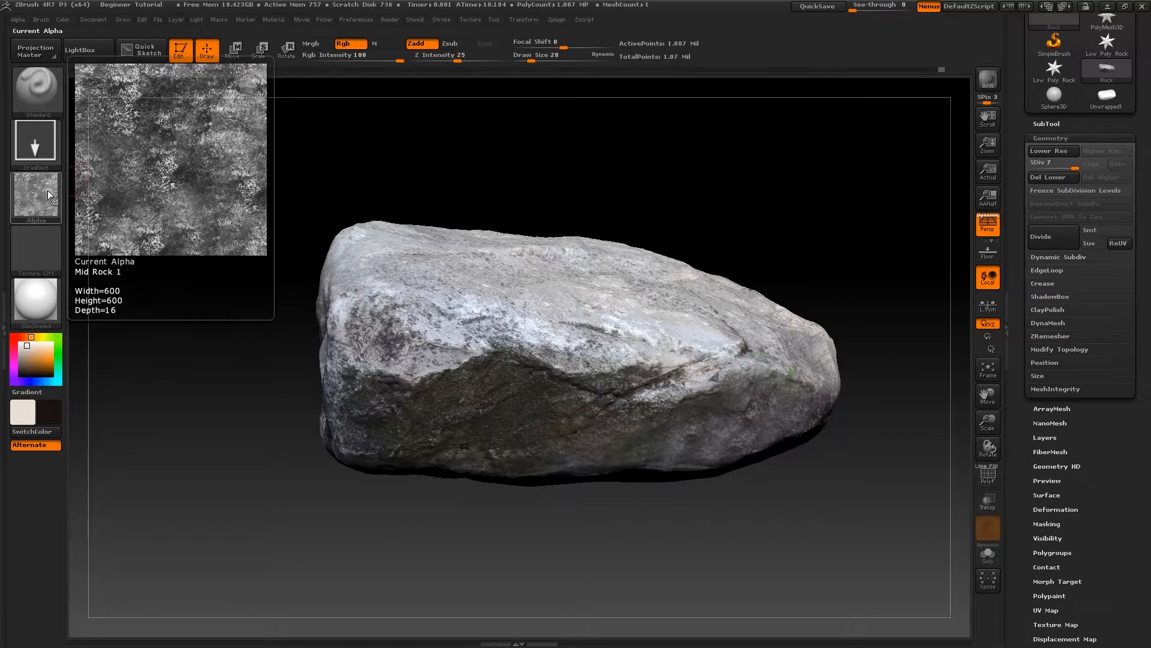
Step: Turn off Rgb for the Standard brush and try stamping the Mid Rock 1 alpha onto the rock's pale top
drag(672, 186, 491, 220)
click(351, 46)
mouse_move(539, 280)
mouse_down()
mouse_move(374, 169)
mouse_move(482, 148)
mouse_up()
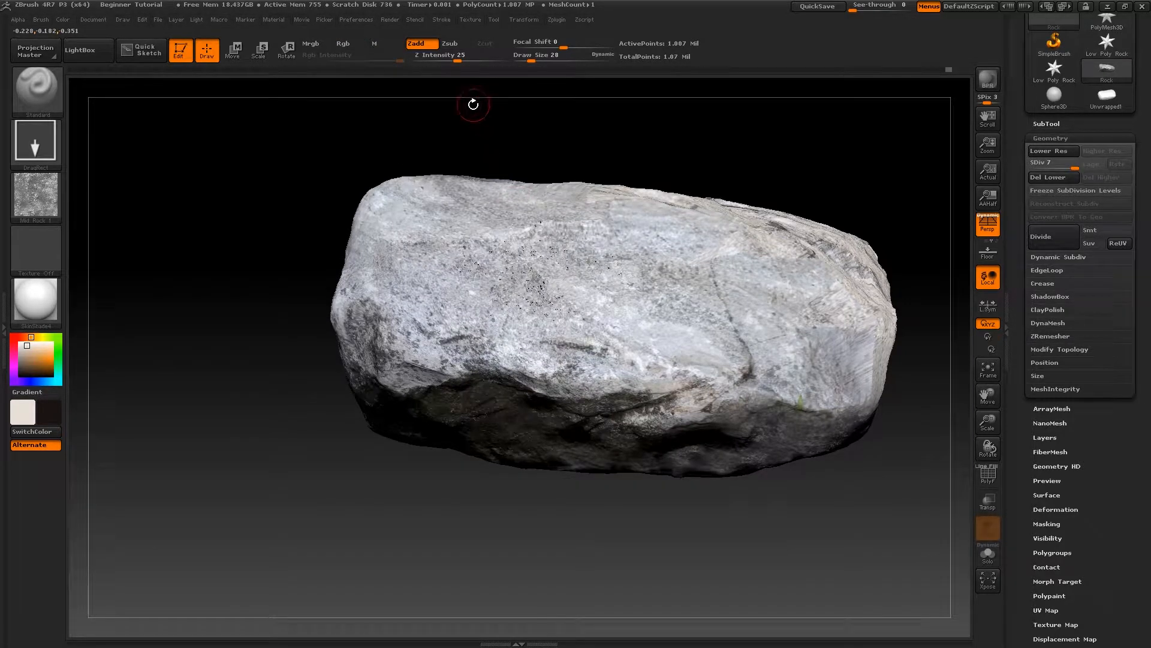
key(ctrl+z)
Step: Try stamping the alpha onto the pale top at Z intensity 100, and return the intensity to 25
drag(459, 56, 518, 55)
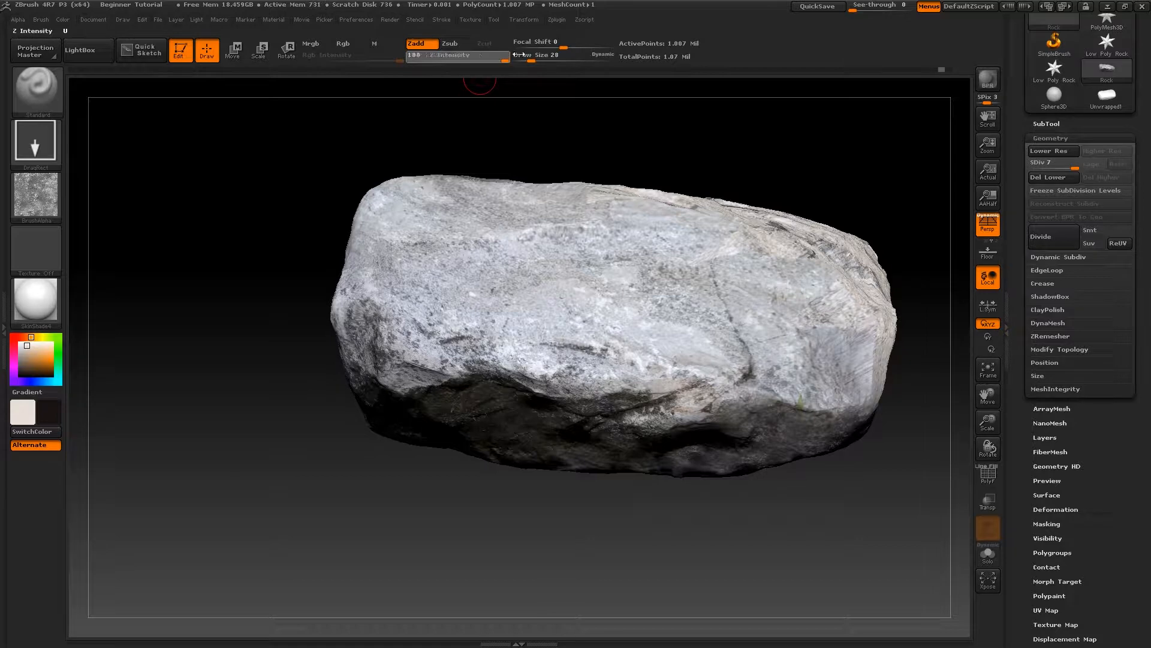
mouse_move(505, 271)
mouse_down()
mouse_move(474, 165)
mouse_move(426, 168)
mouse_move(423, 199)
mouse_up()
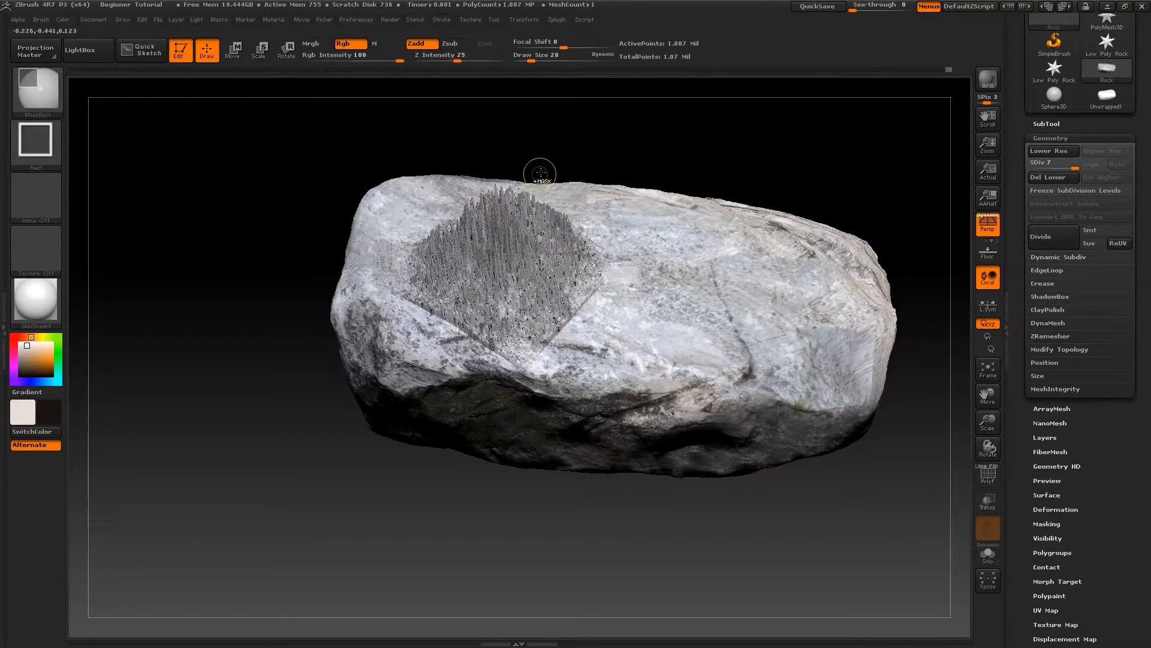
key(ctrl+z)
click(412, 55)
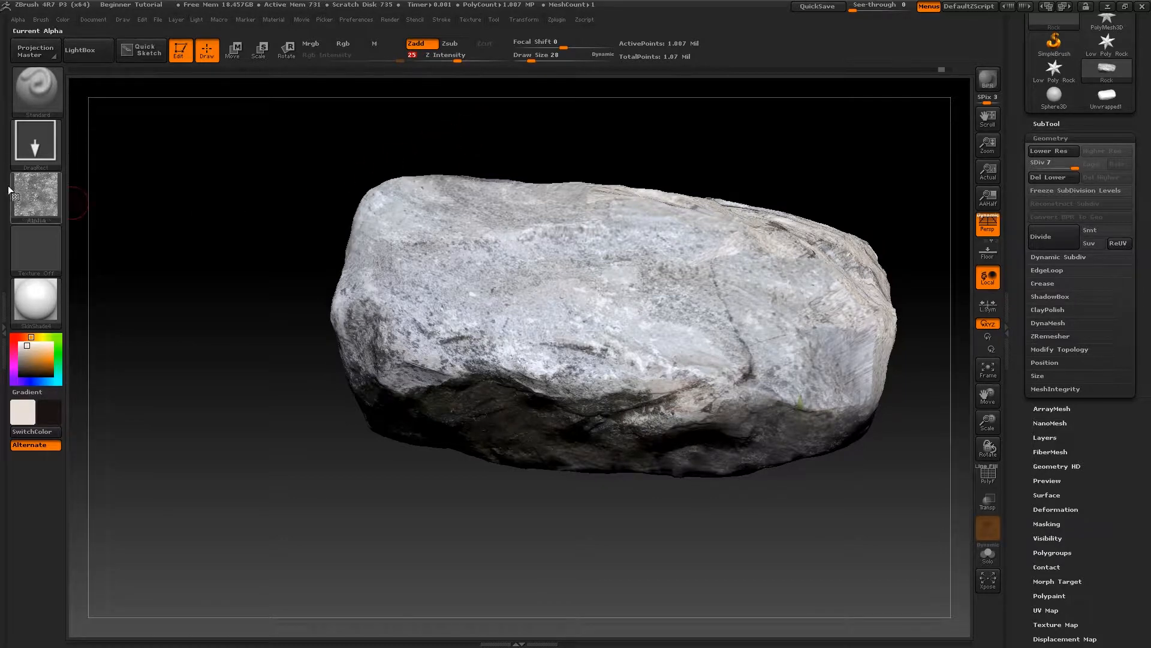
Step: Enable Aa for the brush alpha and raise its radial fade to soften the stamp's edges
click(16, 22)
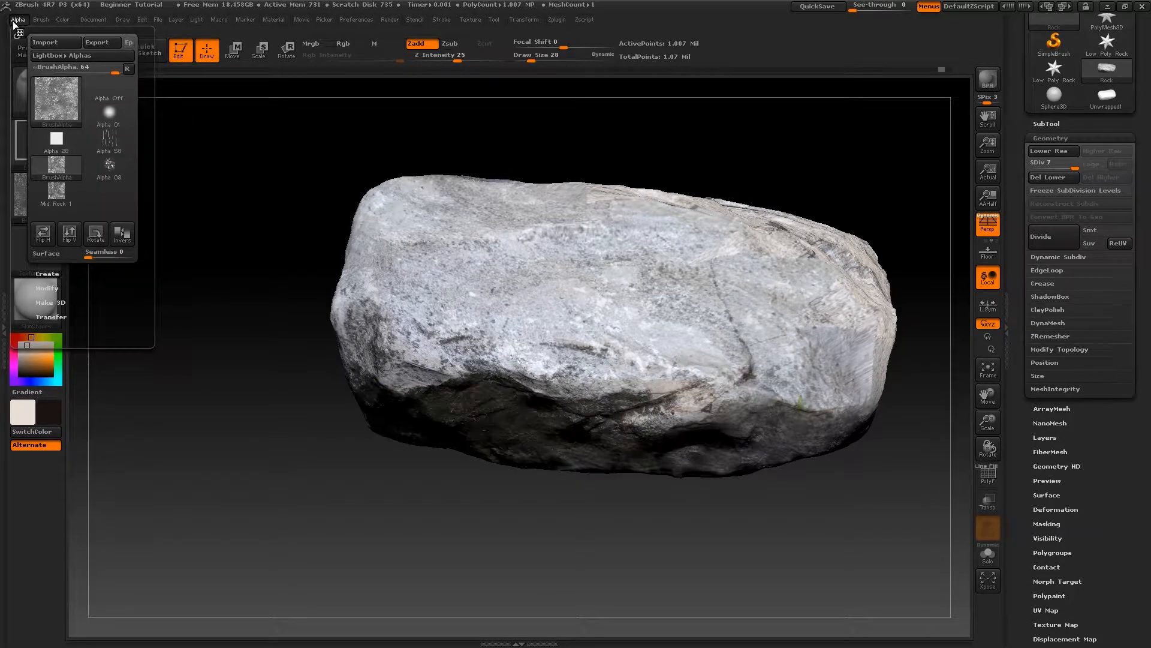
click(53, 291)
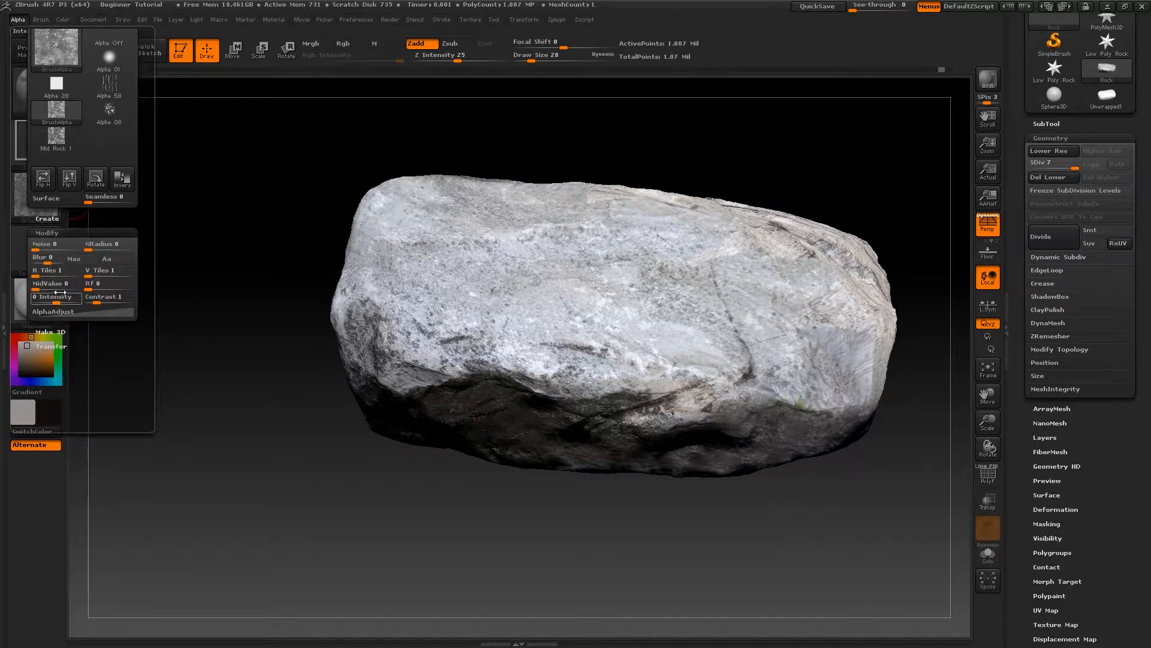
click(117, 260)
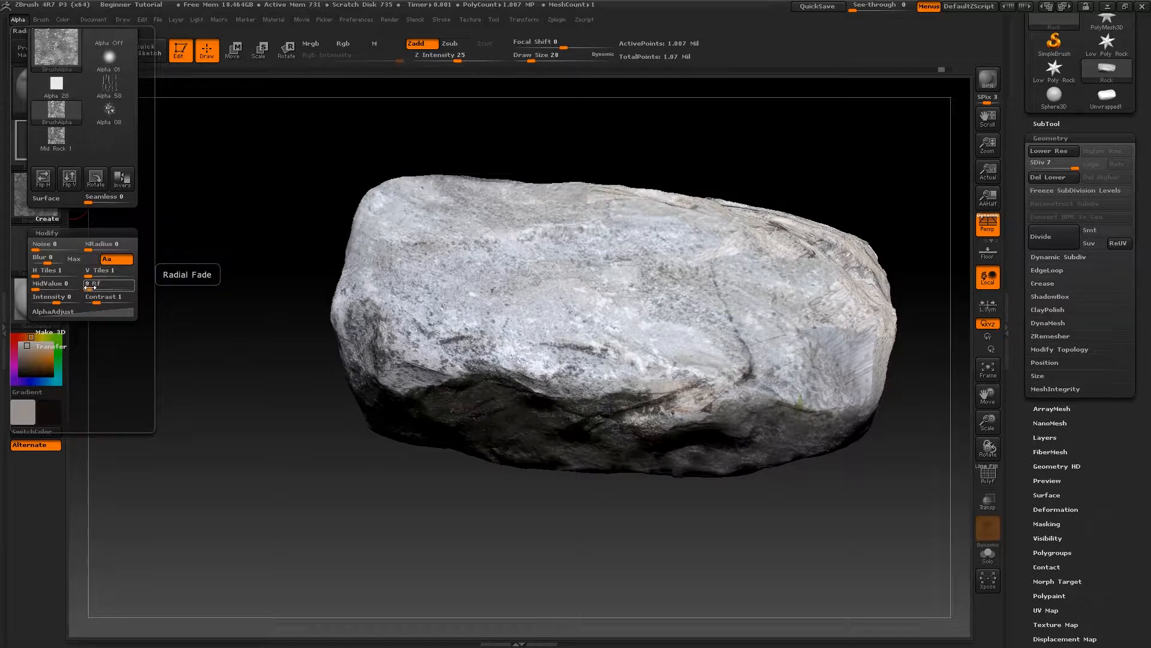
drag(90, 287, 95, 288)
mouse_move(74, 46)
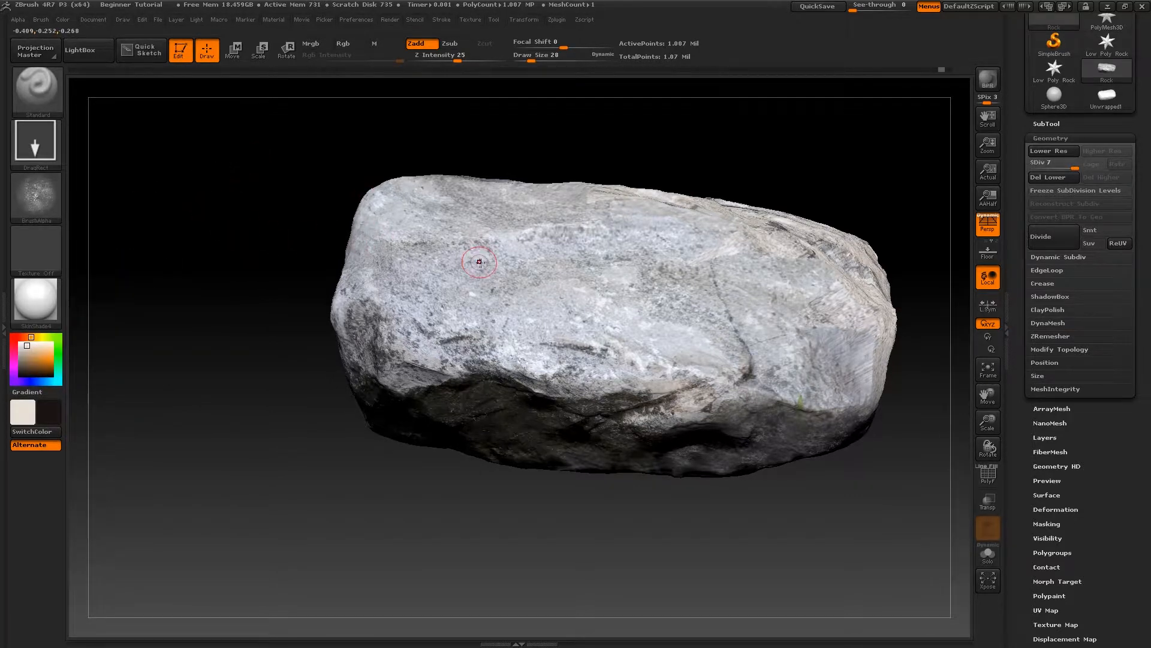
Step: Set the draw size to 56 and stamp the faded alpha at several spots across the rock's pale top
key(bracketright)
key(bracketright)
drag(550, 308, 504, 307)
alt+drag(275, 218, 239, 261)
drag(539, 217, 356, 145)
drag(696, 352, 729, 412)
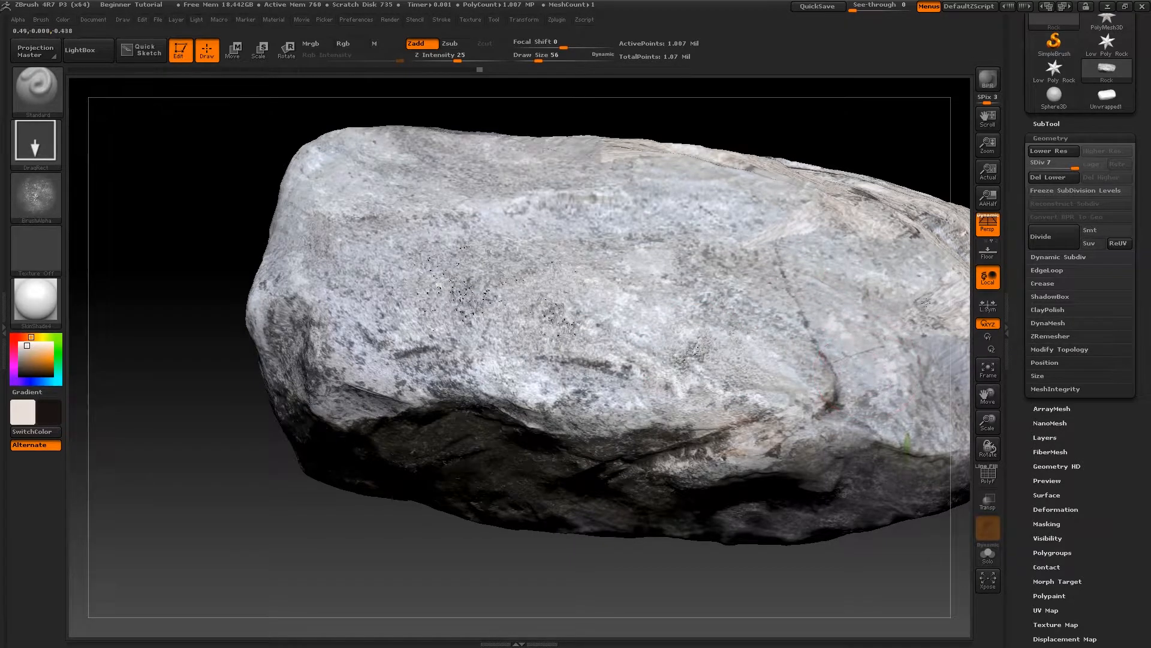
drag(860, 286, 918, 348)
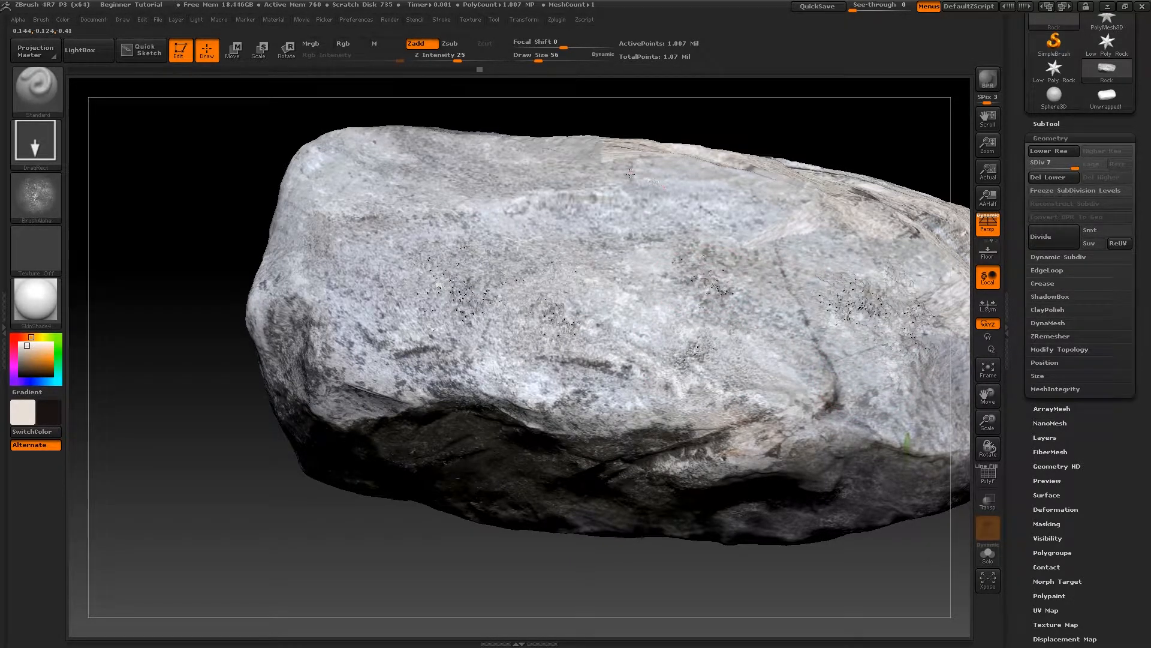
Step: Stamp the faded alpha relief onto the rock's dark front face and its blunt end
drag(266, 480, 477, 402)
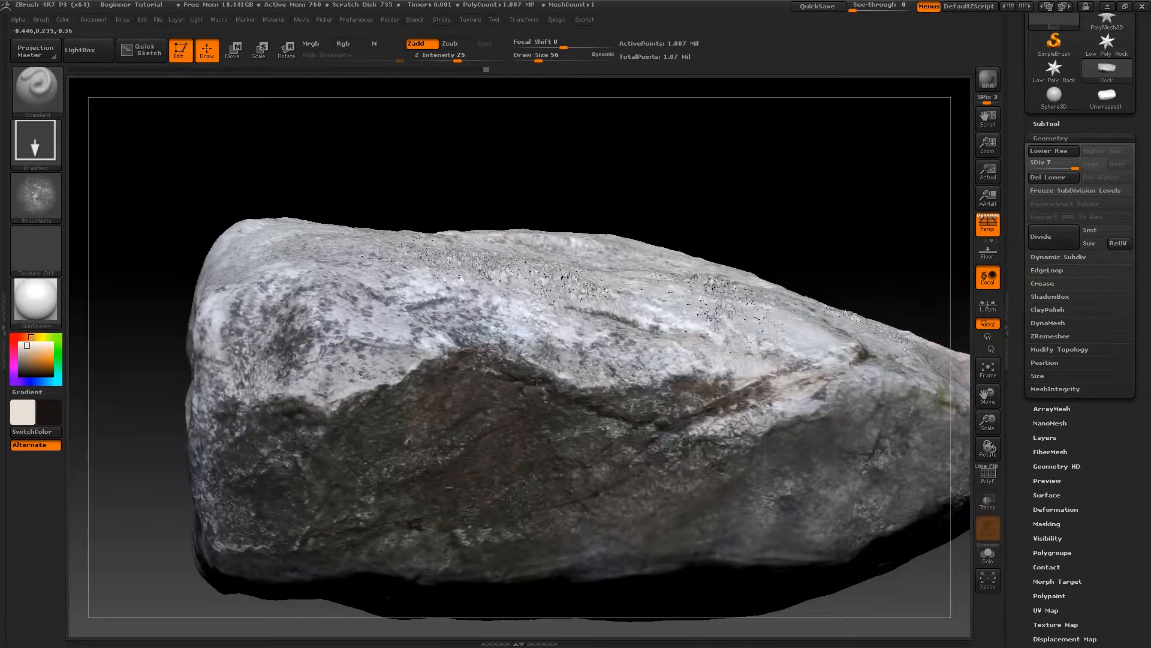
drag(550, 345, 598, 374)
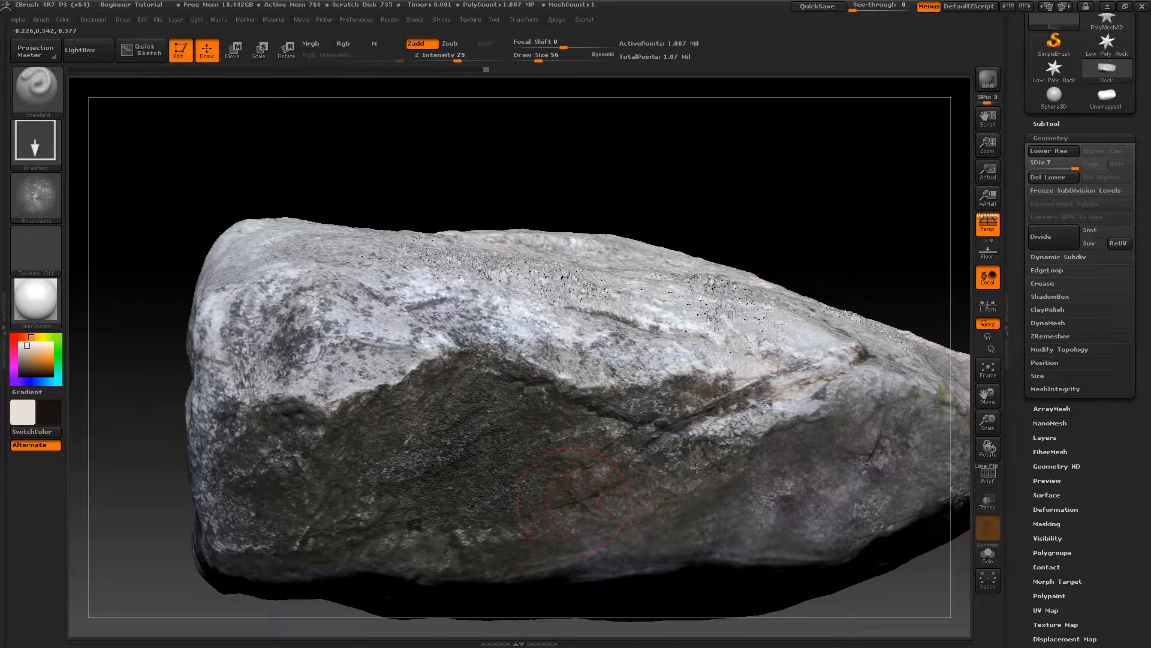
drag(144, 448, 292, 414)
drag(343, 480, 408, 432)
drag(236, 485, 227, 530)
drag(226, 529, 259, 531)
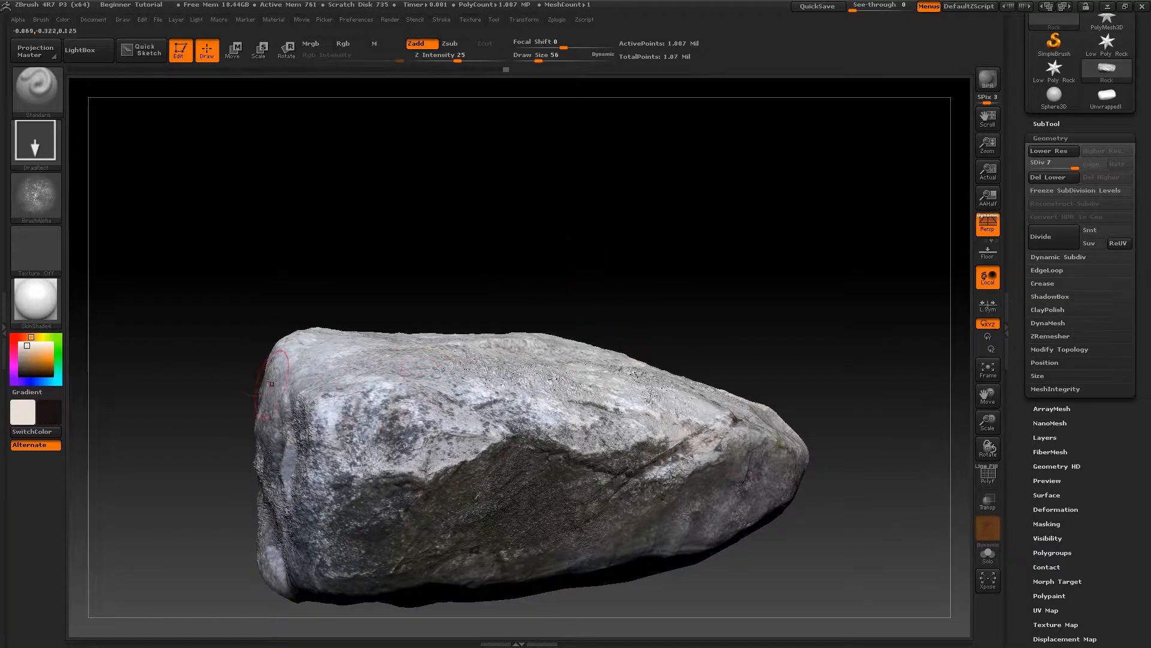
Step: Choose a warm-toned rock texture for the Rgb brush and stamp its colour onto the bluish-grey side of the rock
drag(754, 290, 683, 211)
drag(699, 252, 678, 240)
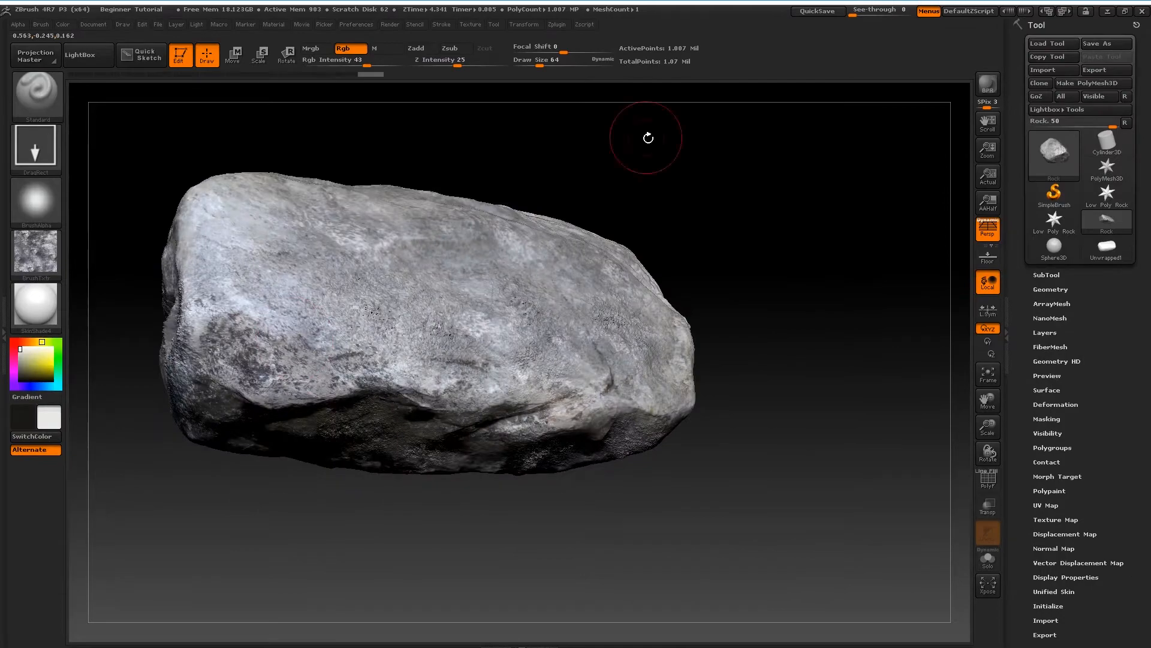
drag(647, 128, 573, 381)
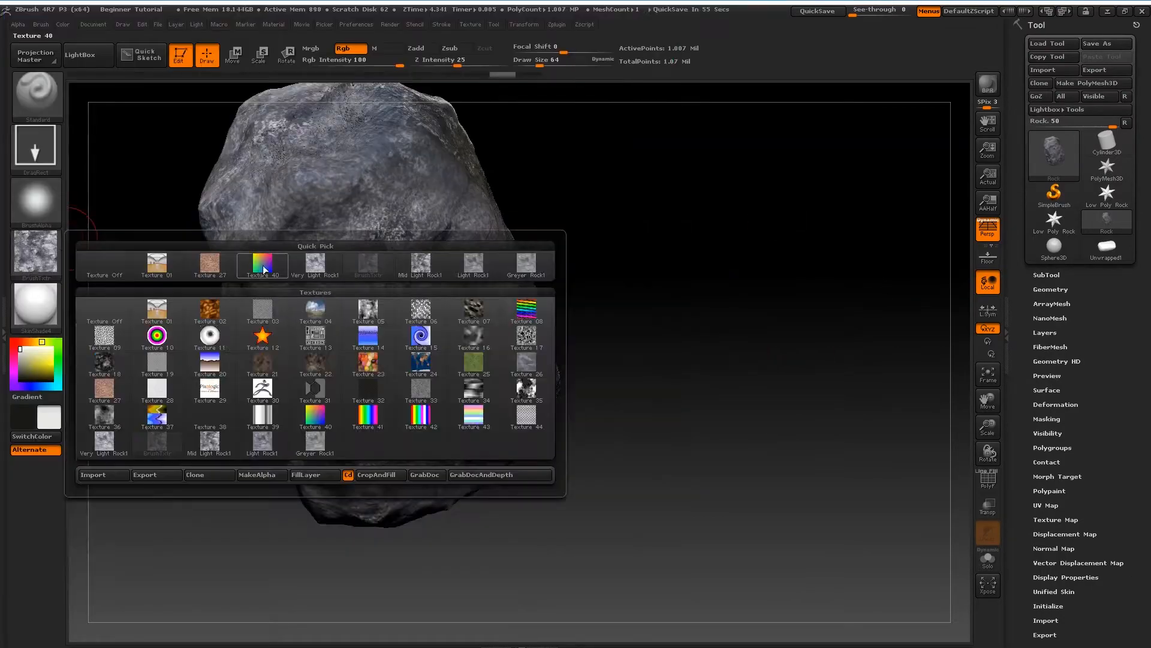
click(404, 319)
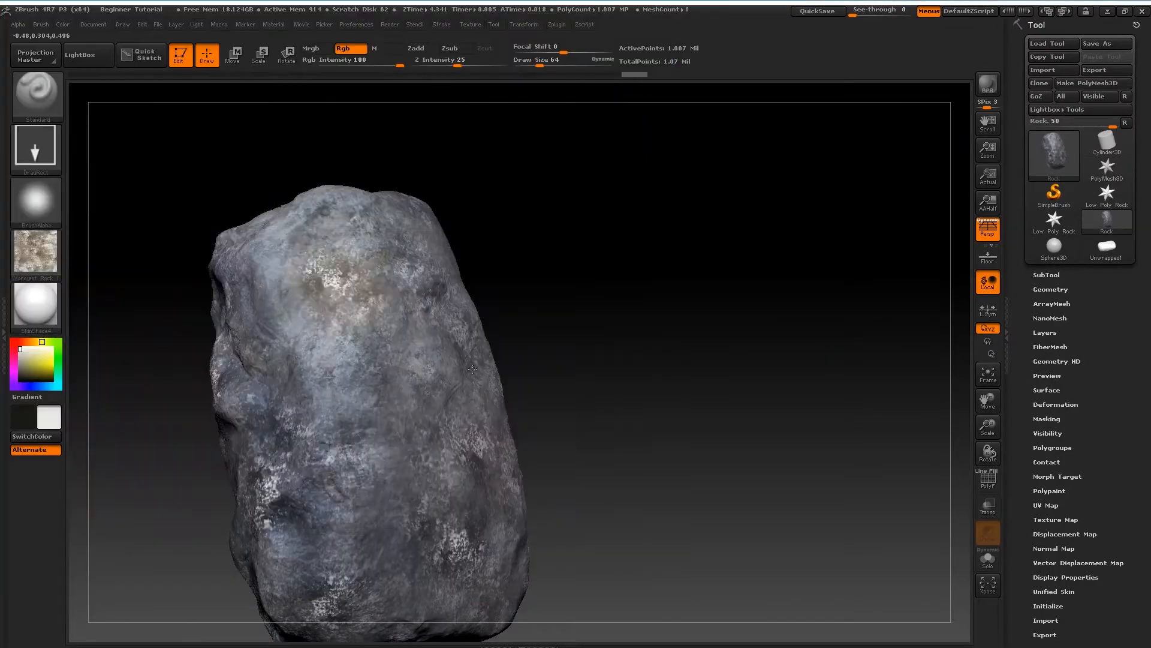
drag(690, 204, 722, 280)
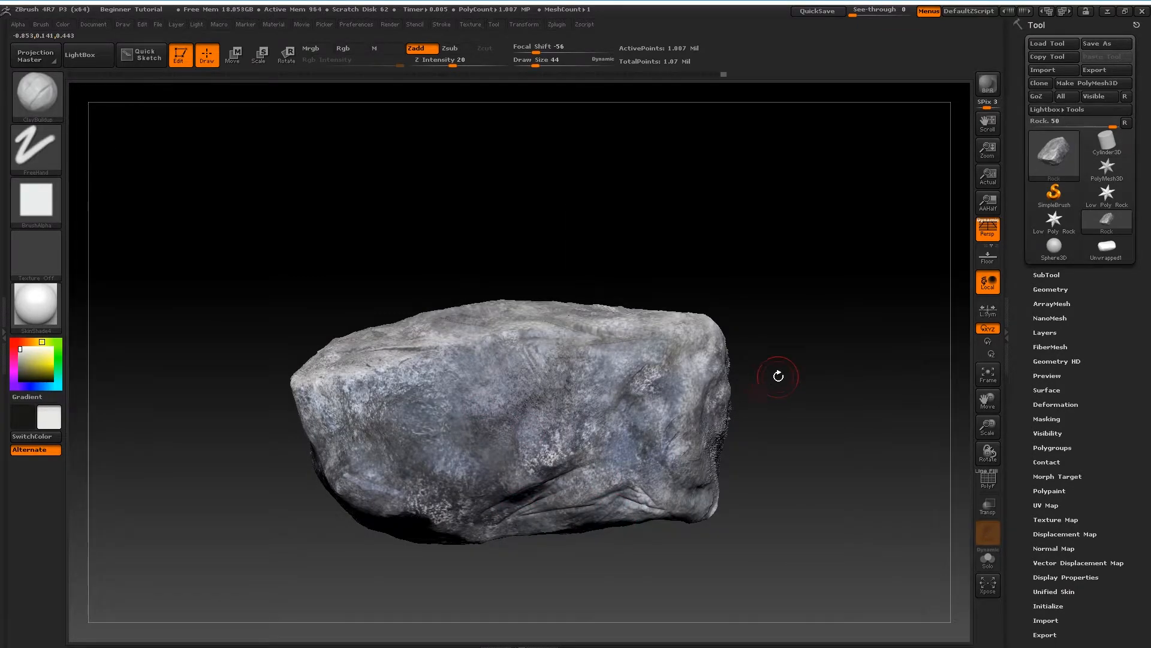
Step: Set the stroke to DragRect and import a rock image as the brush texture for colour stamping
click(36, 150)
click(150, 168)
click(36, 203)
click(35, 255)
click(92, 517)
double_click(486, 102)
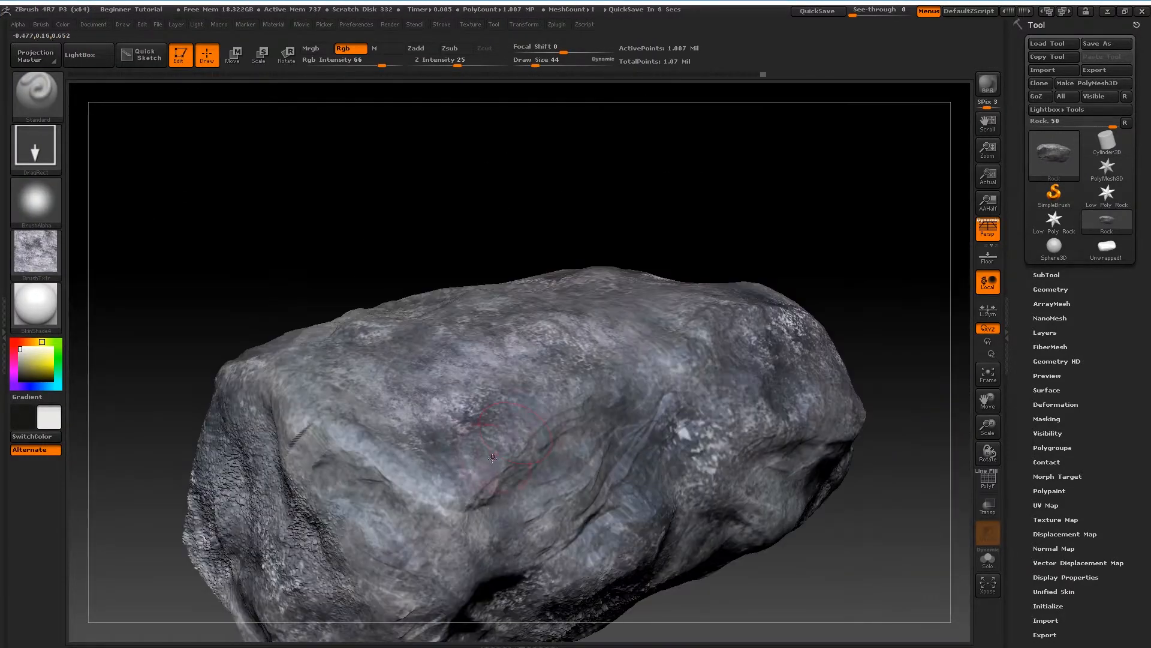
Step: Switch the brush texture to Mid Light Rock1 and stamp it onto the rock's bluish-grey side
drag(761, 216, 681, 239)
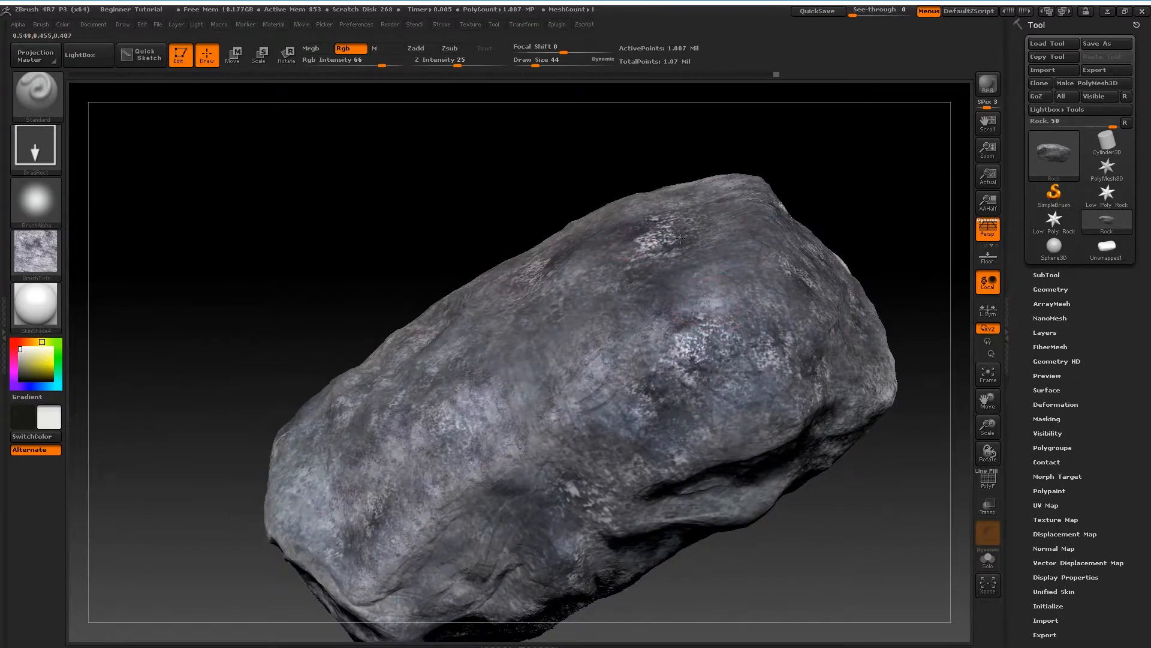
click(35, 252)
drag(752, 311, 785, 279)
mouse_move(862, 180)
mouse_down()
mouse_move(828, 144)
mouse_move(804, 216)
mouse_up()
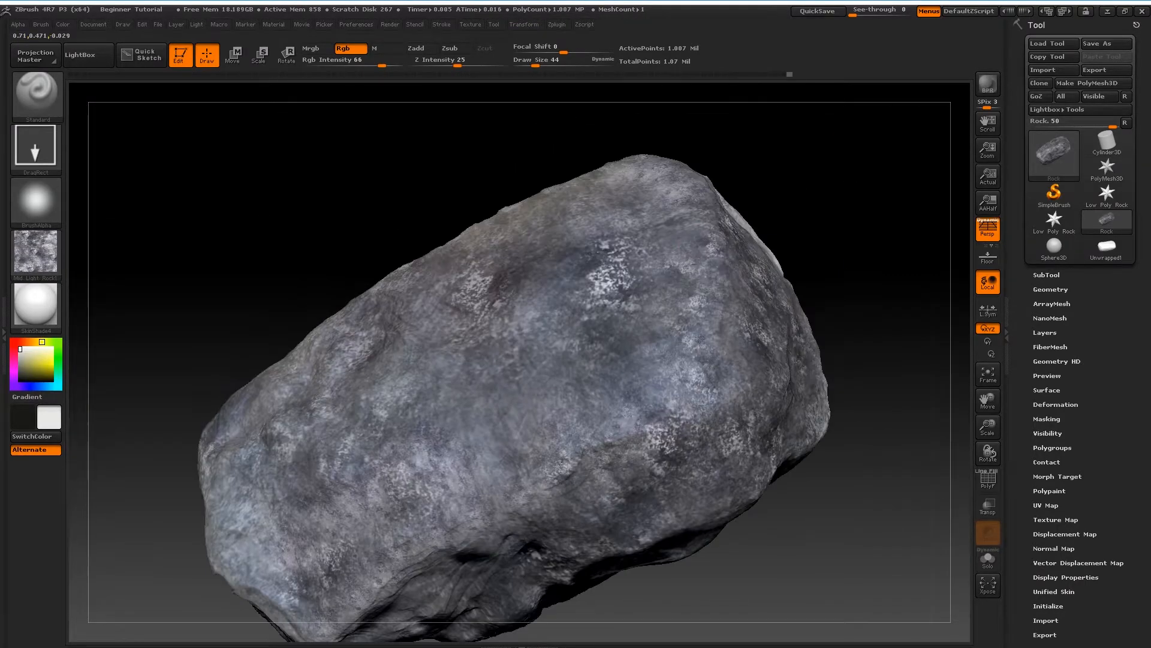
Step: Turn off the brush texture and prepare freehand painting with the speckled alpha near the rock's dark underside
drag(336, 216, 286, 240)
click(35, 252)
click(110, 264)
mouse_move(359, 264)
mouse_down()
mouse_move(409, 300)
mouse_move(360, 264)
mouse_up()
drag(822, 180, 596, 211)
drag(503, 382, 680, 238)
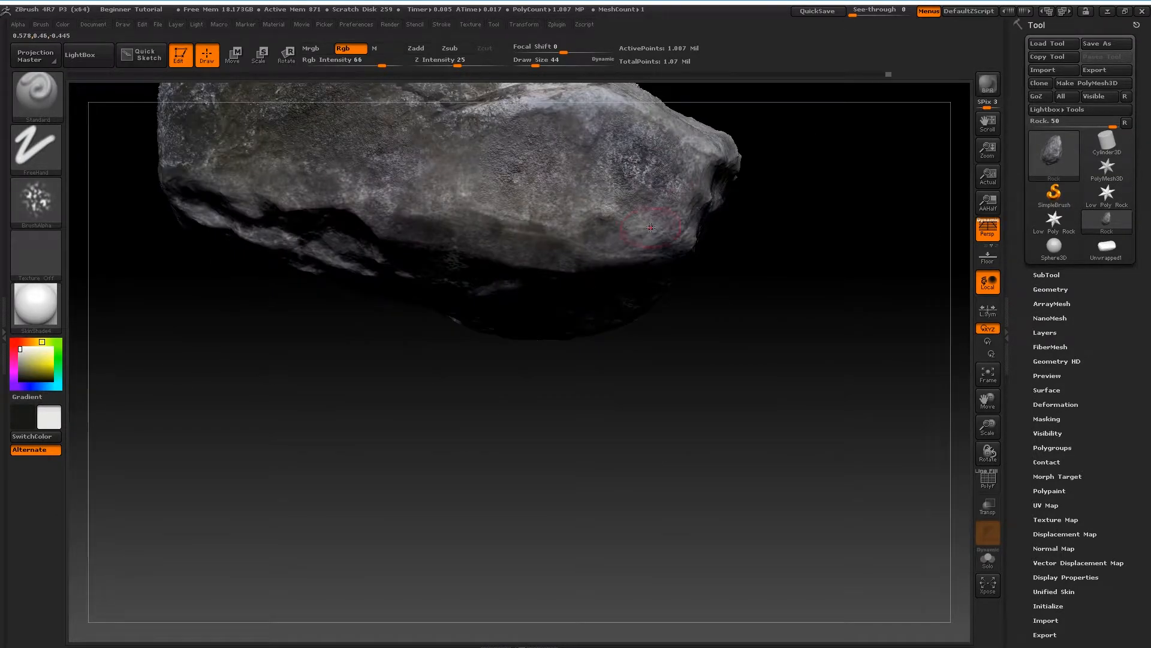
Step: Set the stroke to DragRect with a soft round alpha and choose a dark speckled rock texture for stamping colour
click(35, 147)
click(378, 285)
click(36, 201)
click(108, 258)
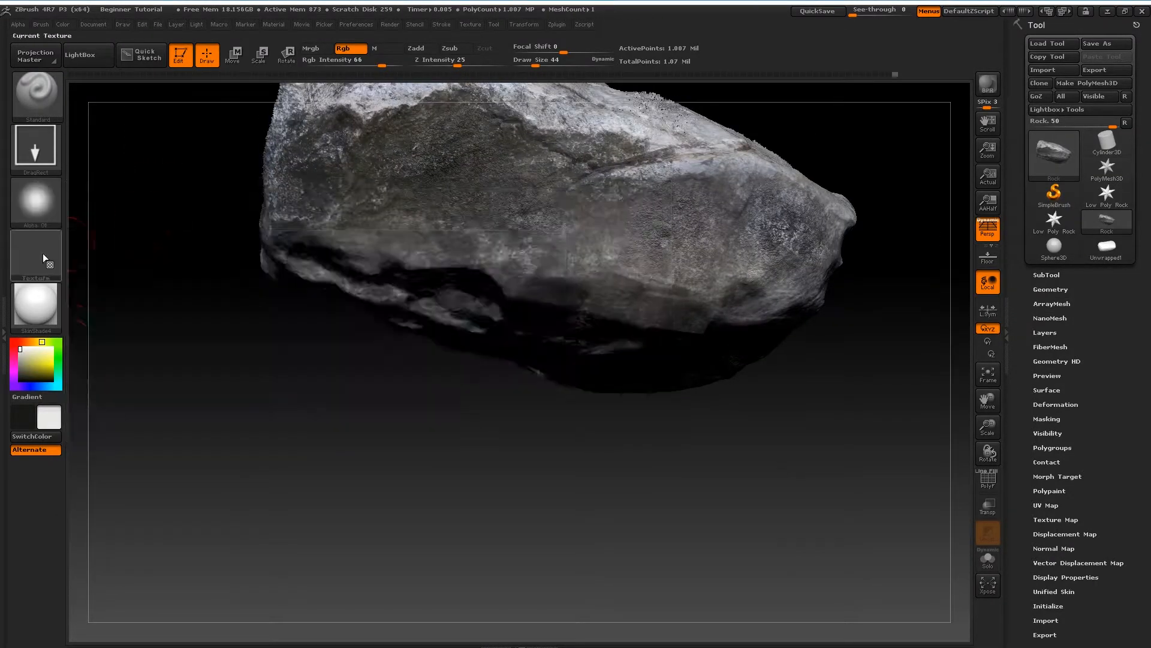
click(43, 259)
click(154, 262)
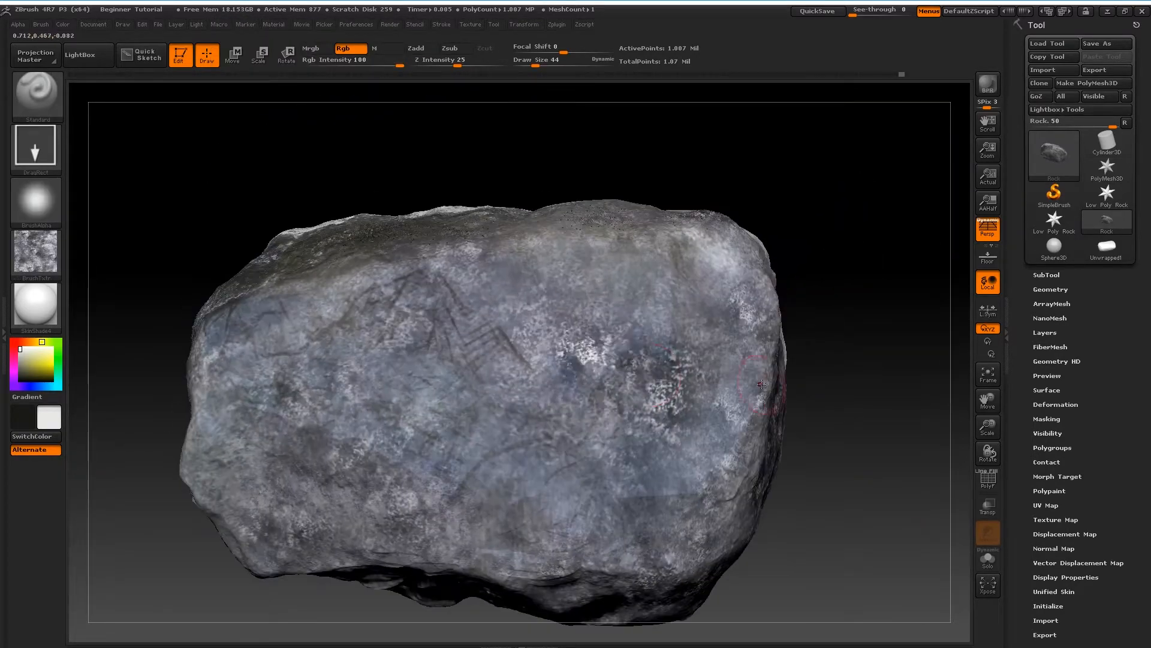
Step: Switch the brush texture to a warmer rock image for stamping colour onto the rock
click(36, 252)
click(154, 262)
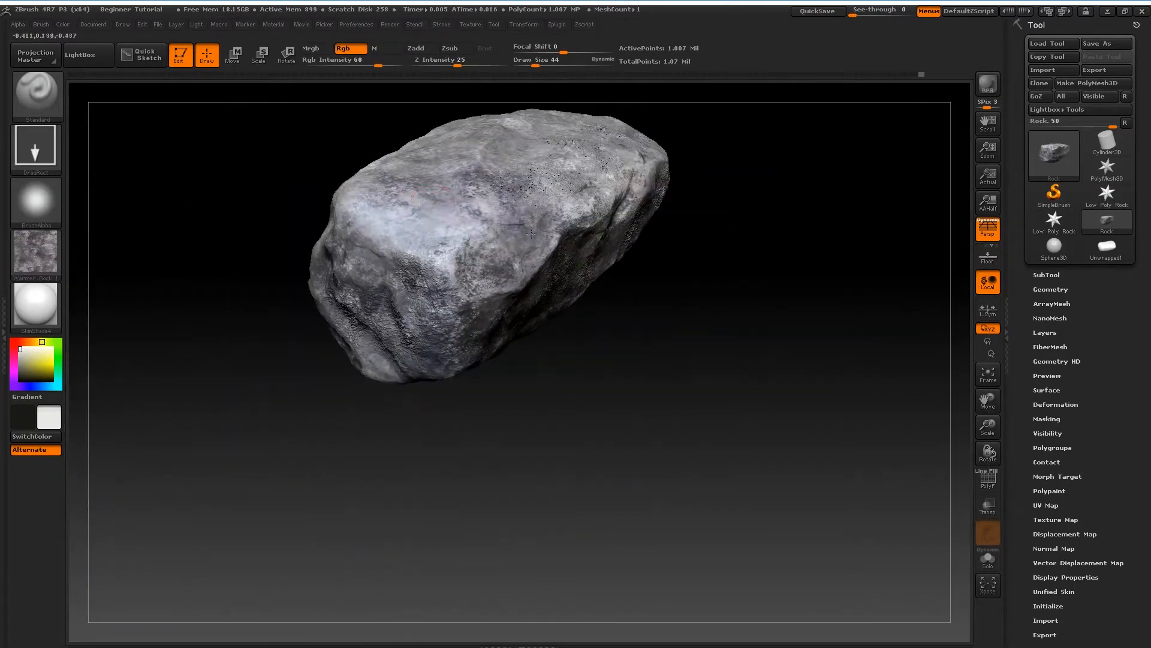
alt+drag(719, 246, 722, 303)
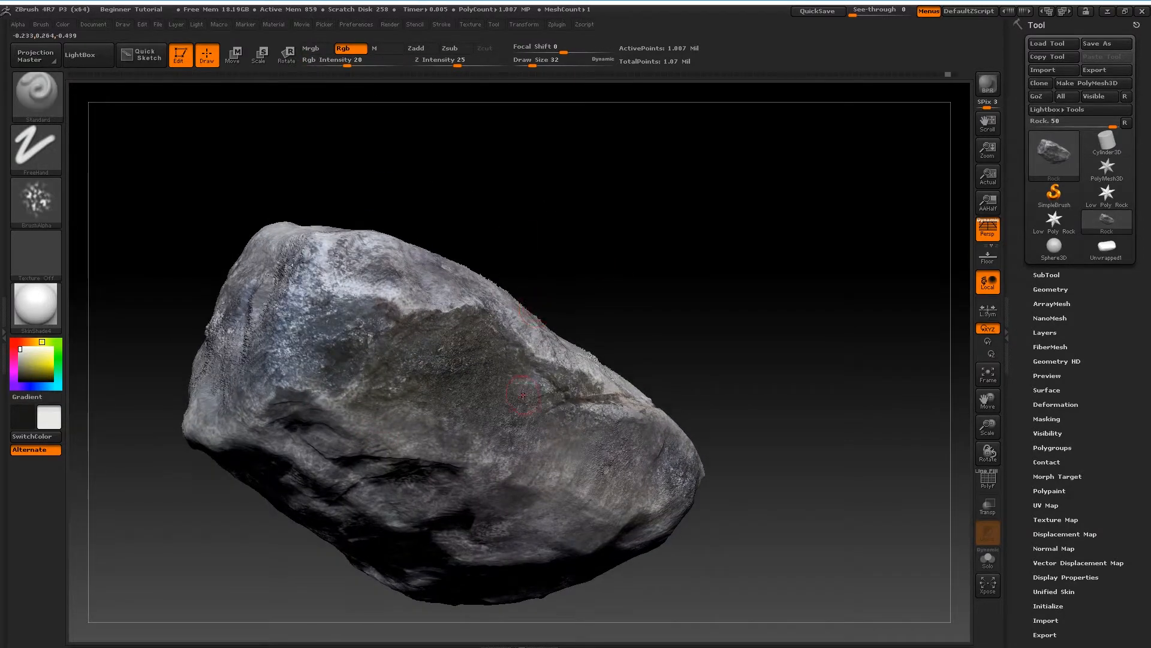
Step: Paint freehand with the speckled alpha at Rgb Intensity 20 over the dark patch on the rock's side
mouse_move(523, 395)
mouse_down()
mouse_move(528, 493)
mouse_move(400, 446)
mouse_move(530, 469)
mouse_up()
drag(587, 193, 808, 458)
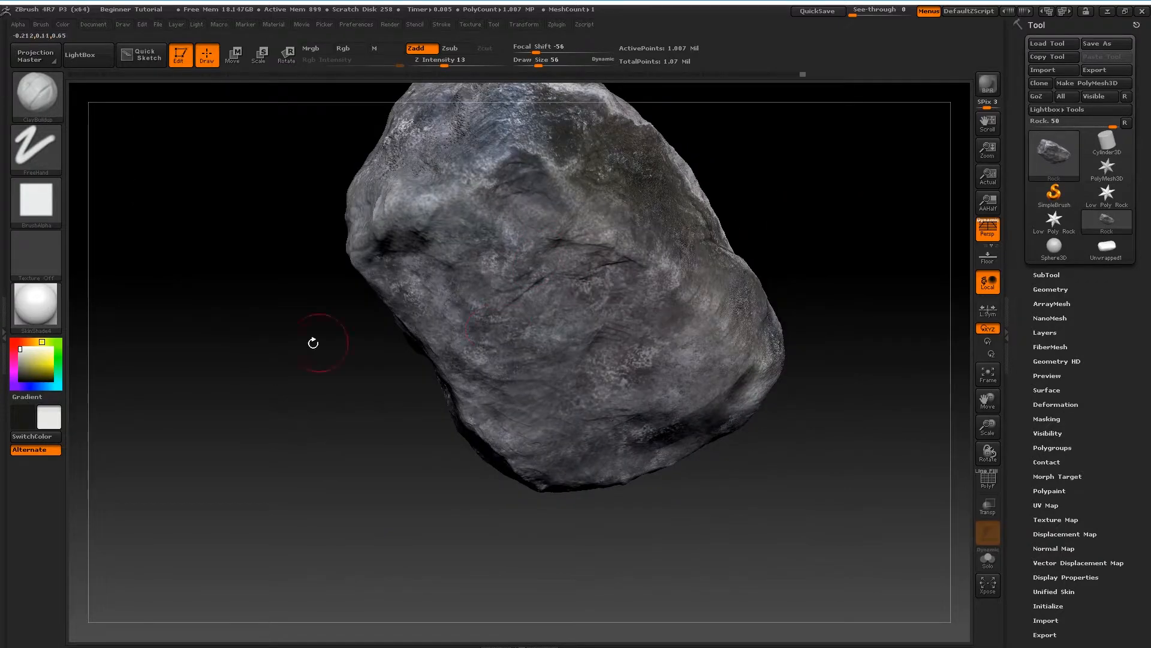
drag(308, 334, 705, 244)
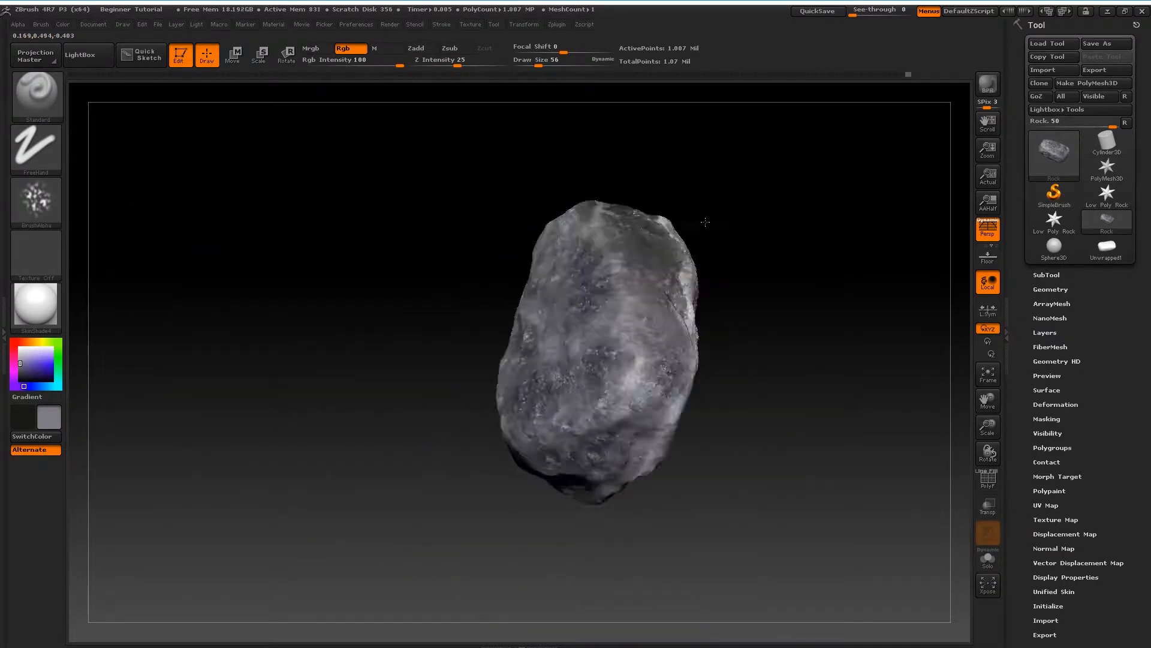
mouse_move(707, 224)
mouse_down()
mouse_move(796, 198)
mouse_move(746, 198)
mouse_up()
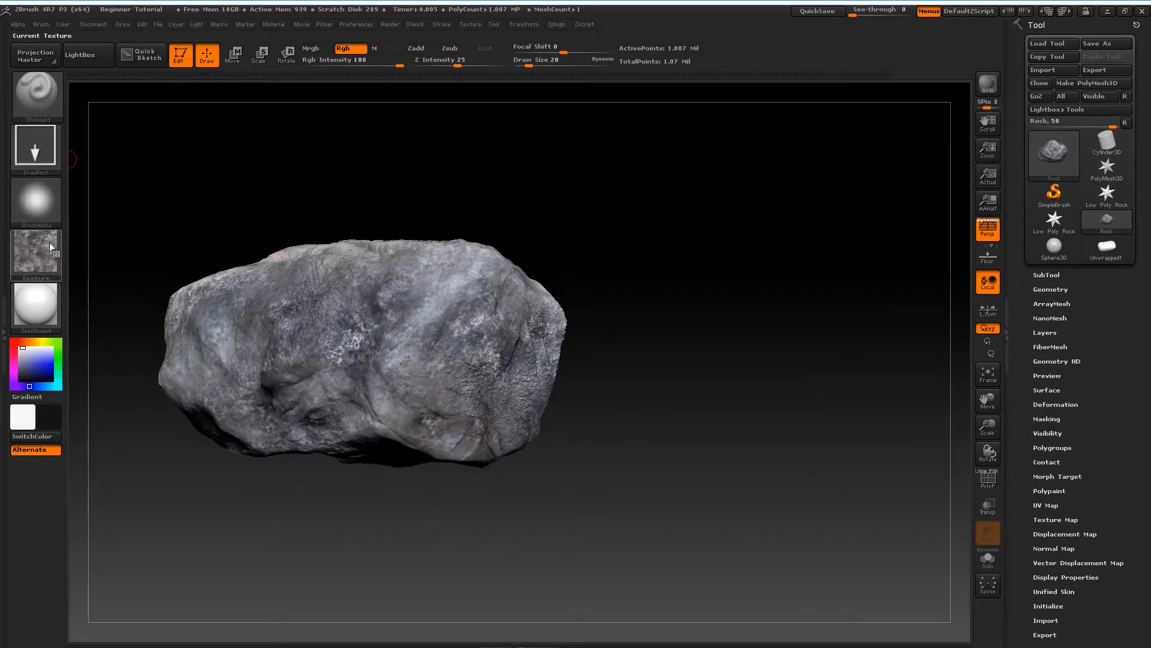
Step: Switch the brush alpha to grainy rock images and stamp fine surface relief onto the rock
click(36, 201)
click(586, 367)
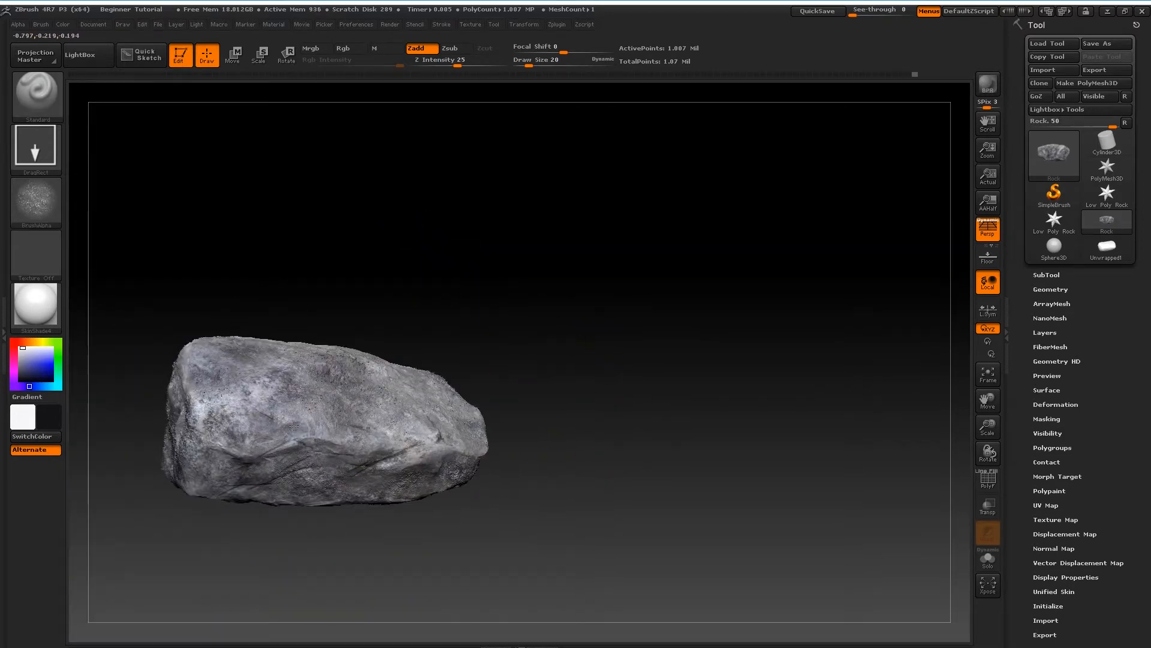
click(36, 201)
click(210, 211)
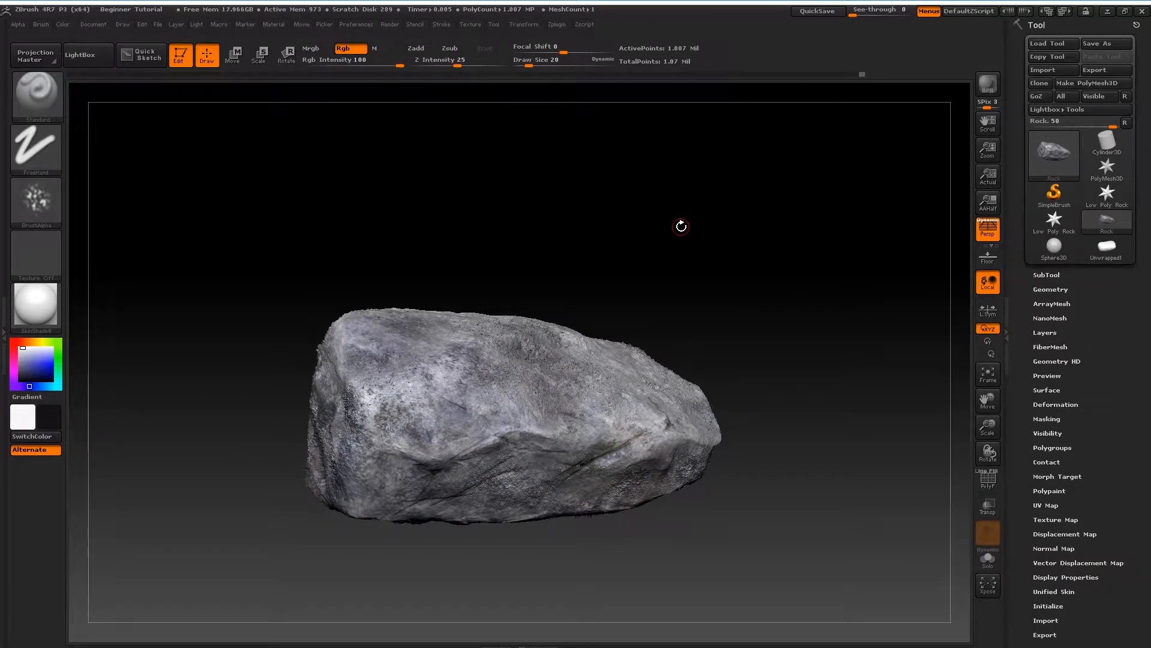
mouse_move(681, 226)
mouse_down()
mouse_move(686, 250)
mouse_move(689, 230)
mouse_up()
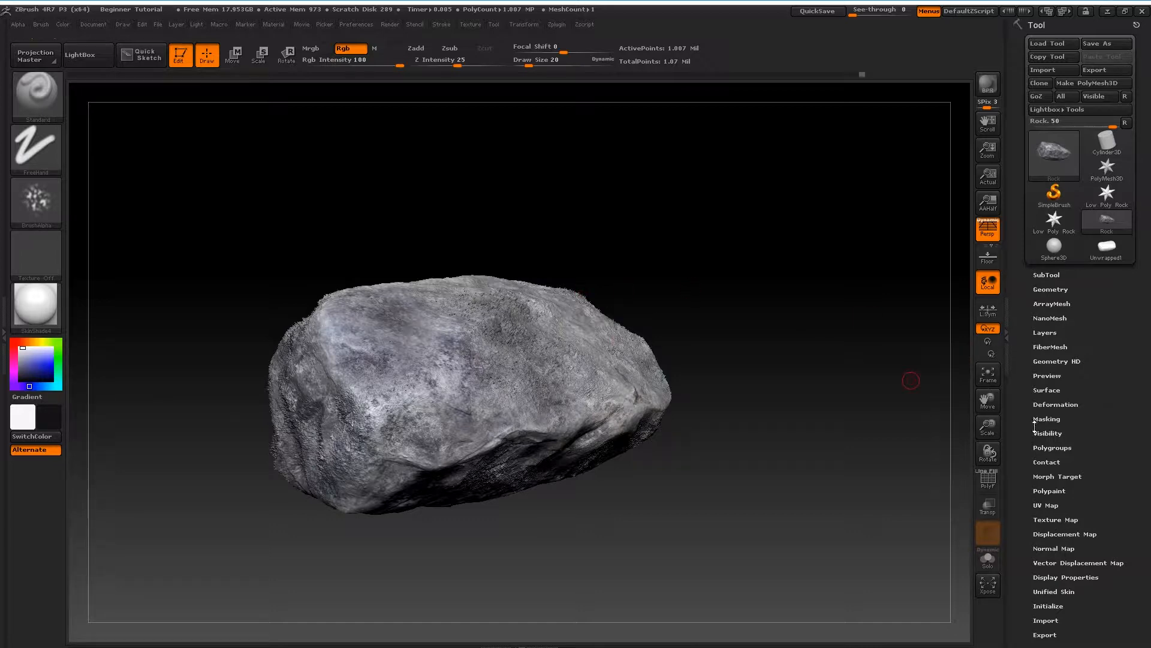
Step: Create a new texture map for the rock from its polypaint
click(1062, 520)
scroll(1104, 402, down, 5)
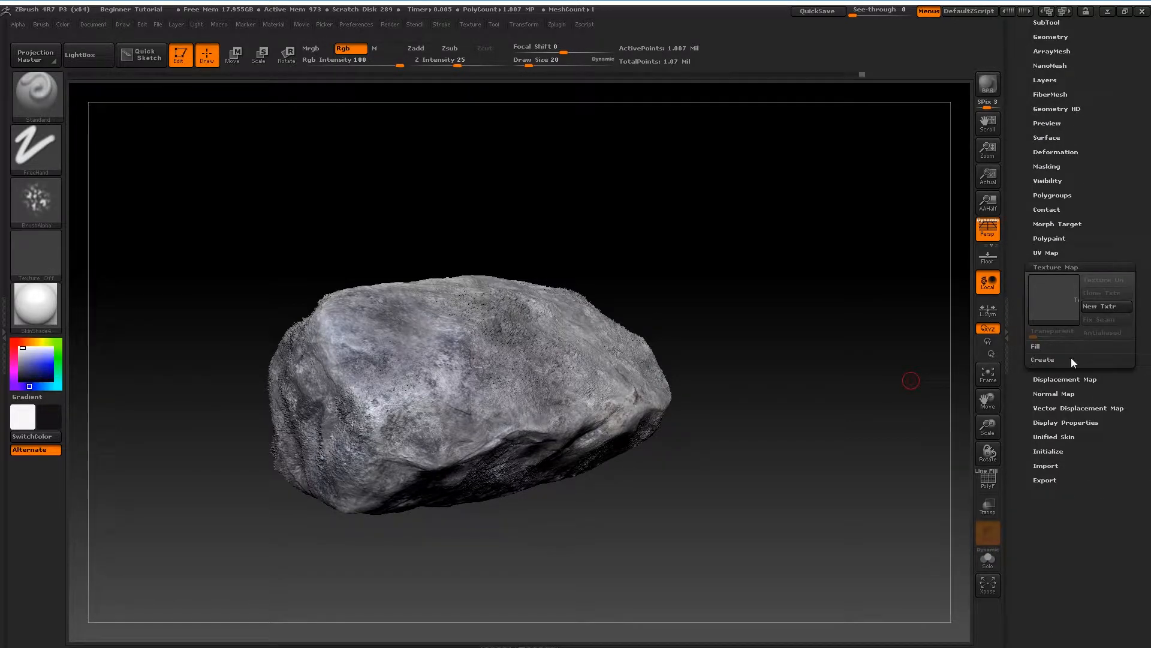
click(1071, 359)
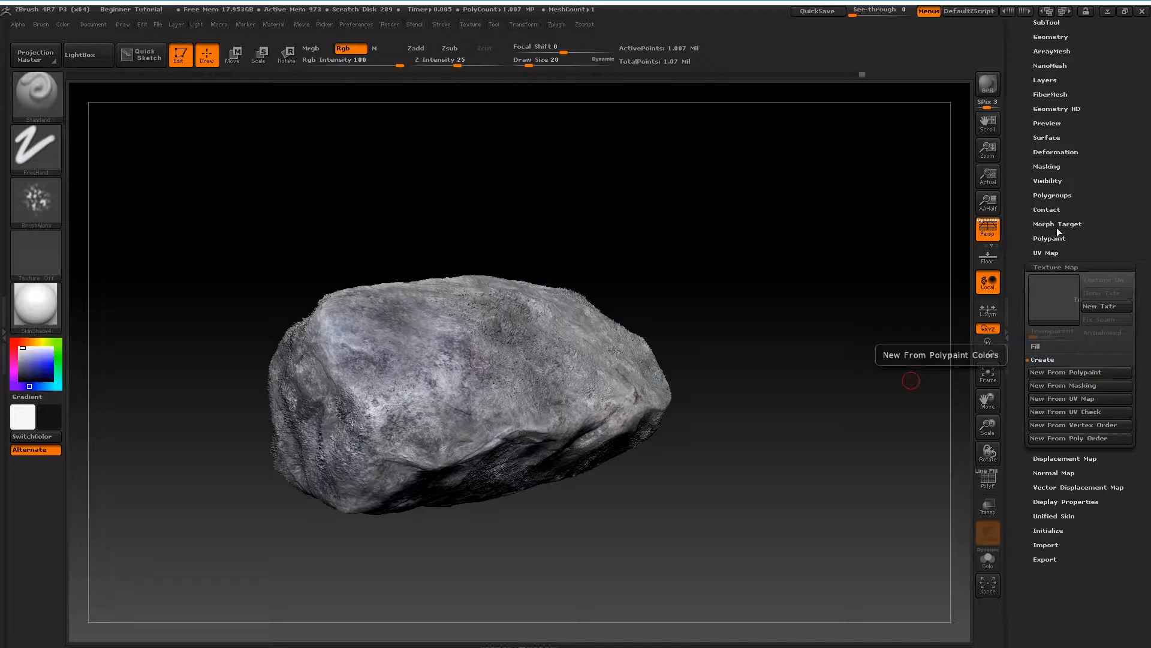
click(1043, 253)
click(1080, 253)
click(1060, 268)
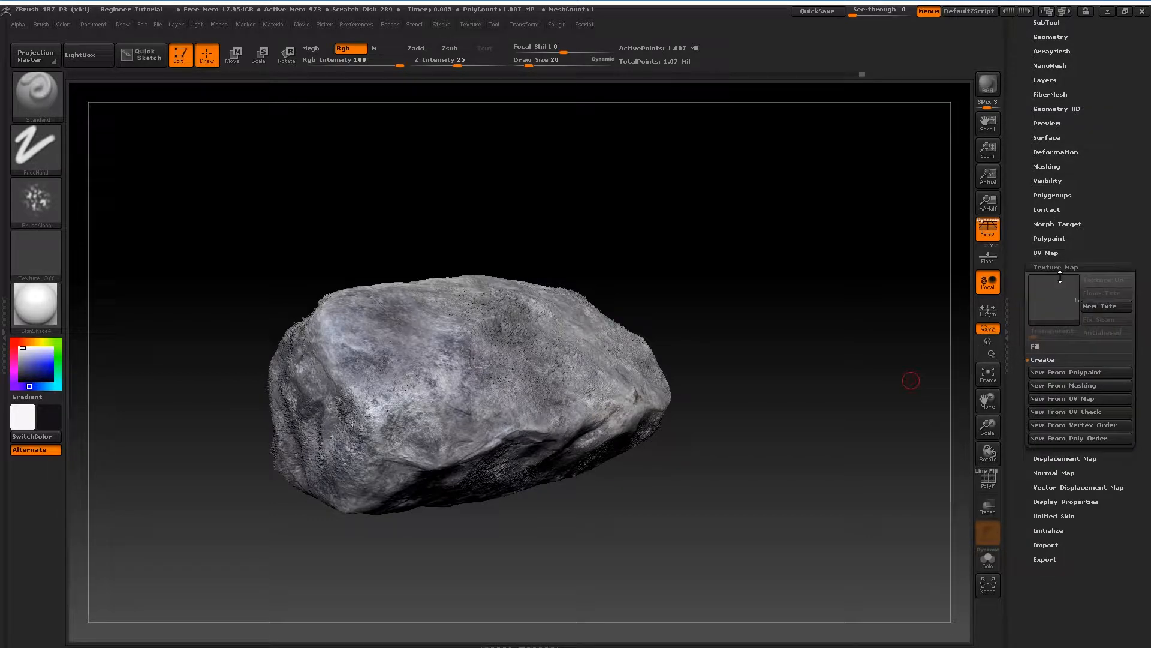
click(1072, 372)
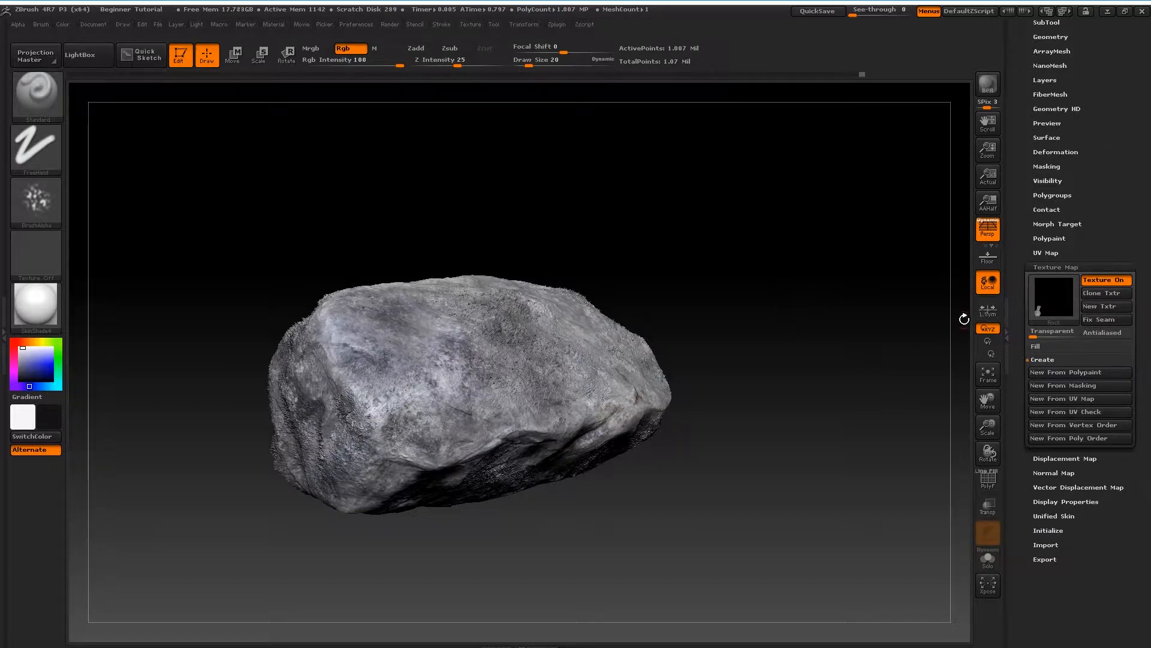
Step: Turn off the texture map display, clone the map into the texture library and flip it vertically
mouse_move(1052, 300)
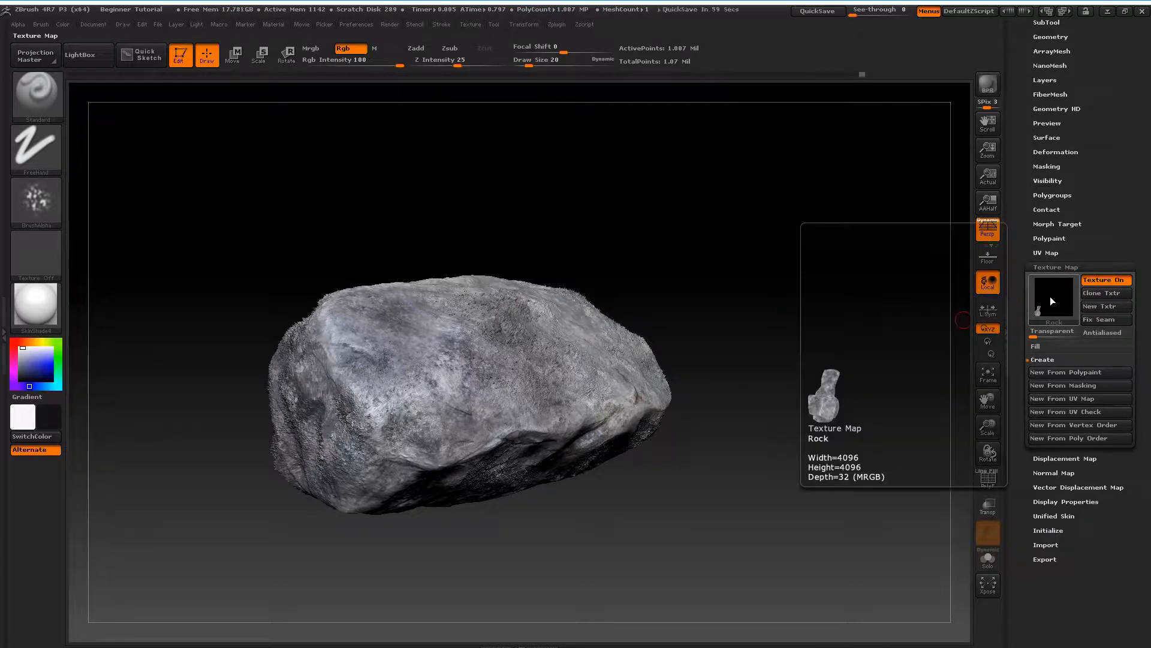
click(1104, 280)
click(1086, 295)
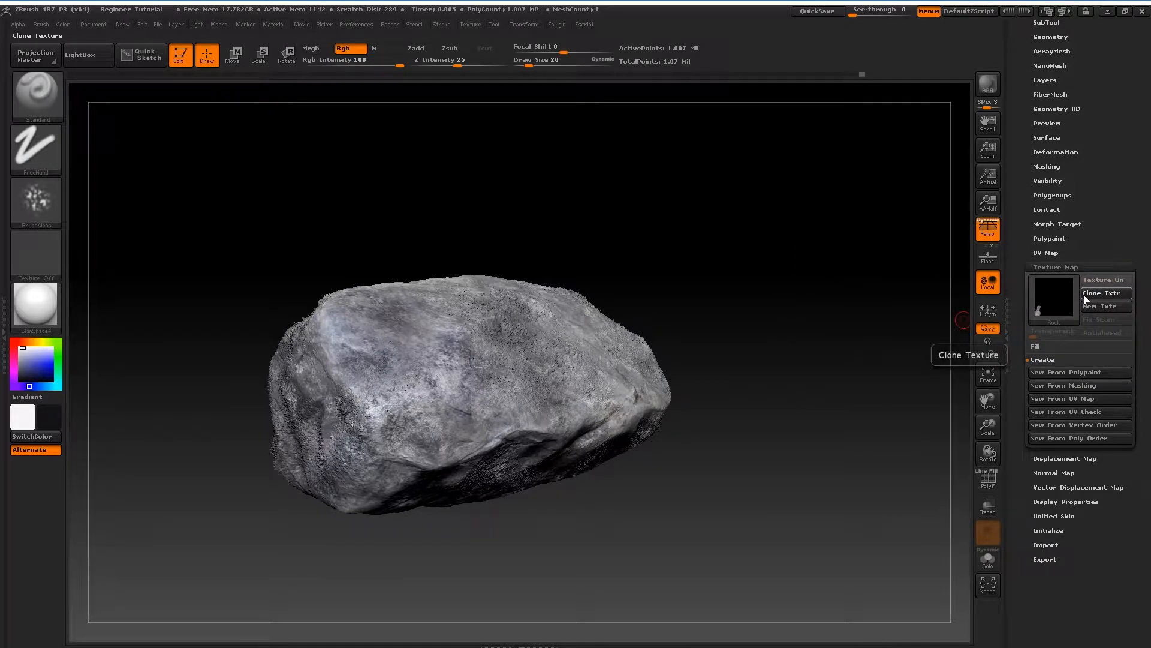
click(469, 25)
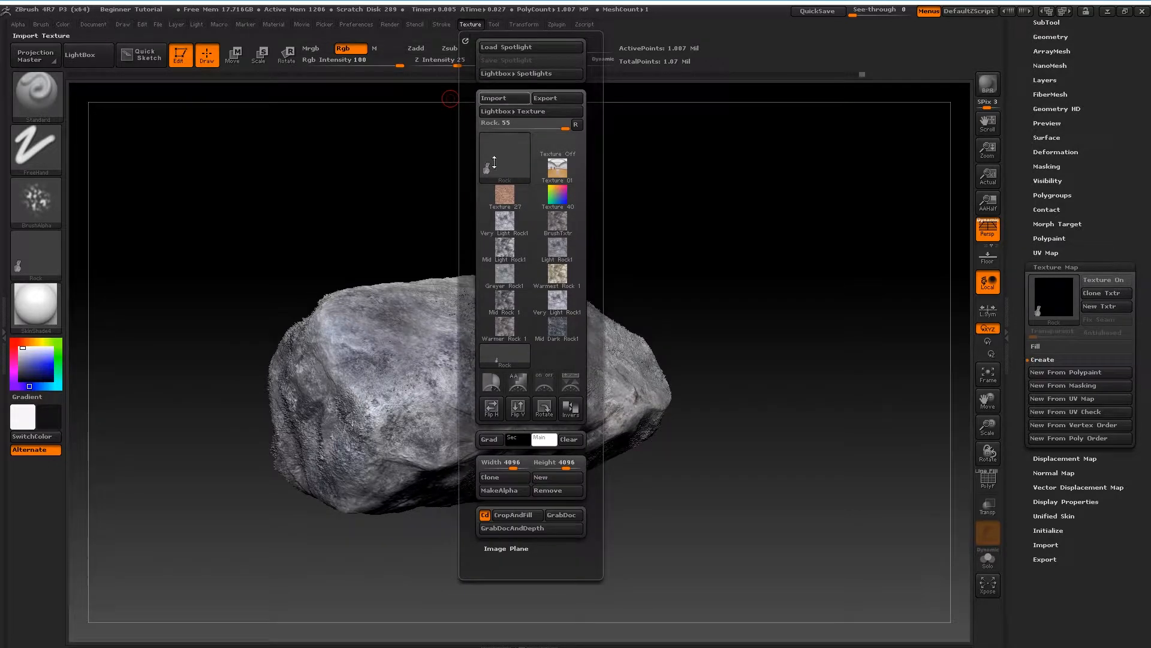
click(519, 410)
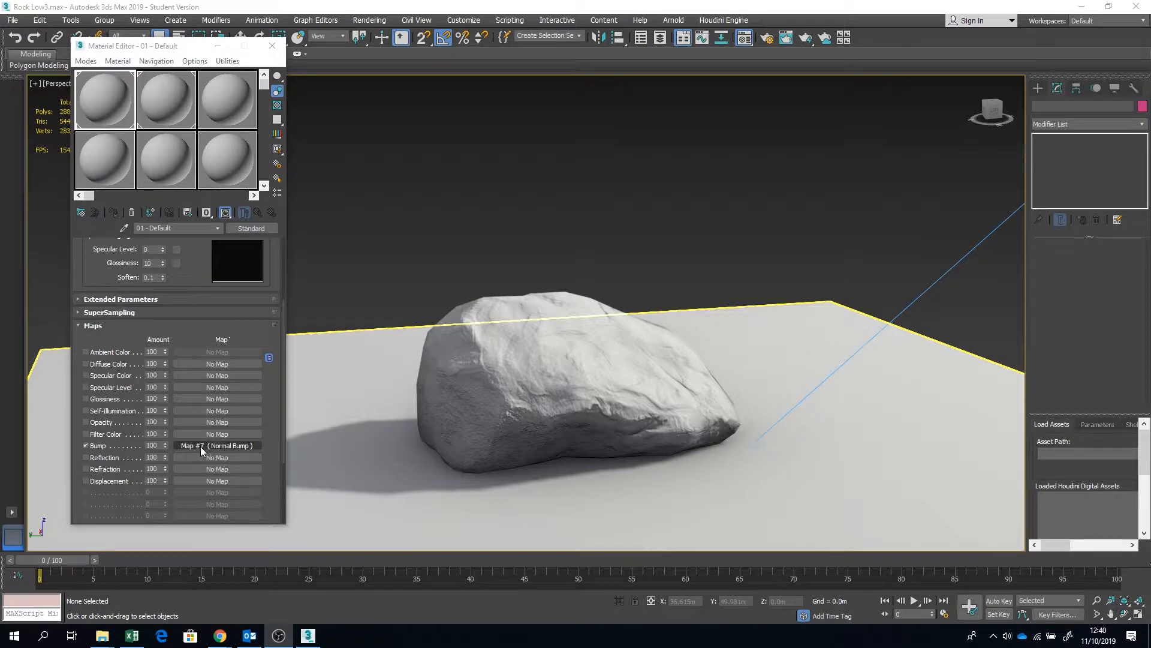
Step: In 3ds Max, load Rock Diffuse.png as the material's Diffuse Color bitmap and apply the material to the rock
click(109, 364)
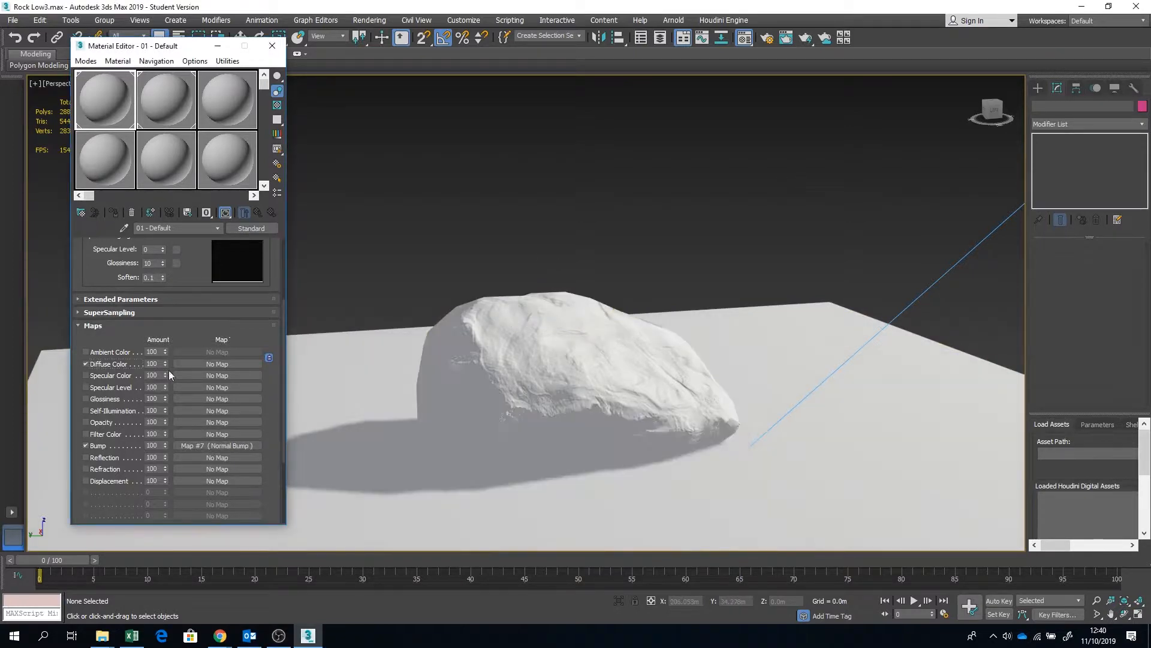
click(213, 364)
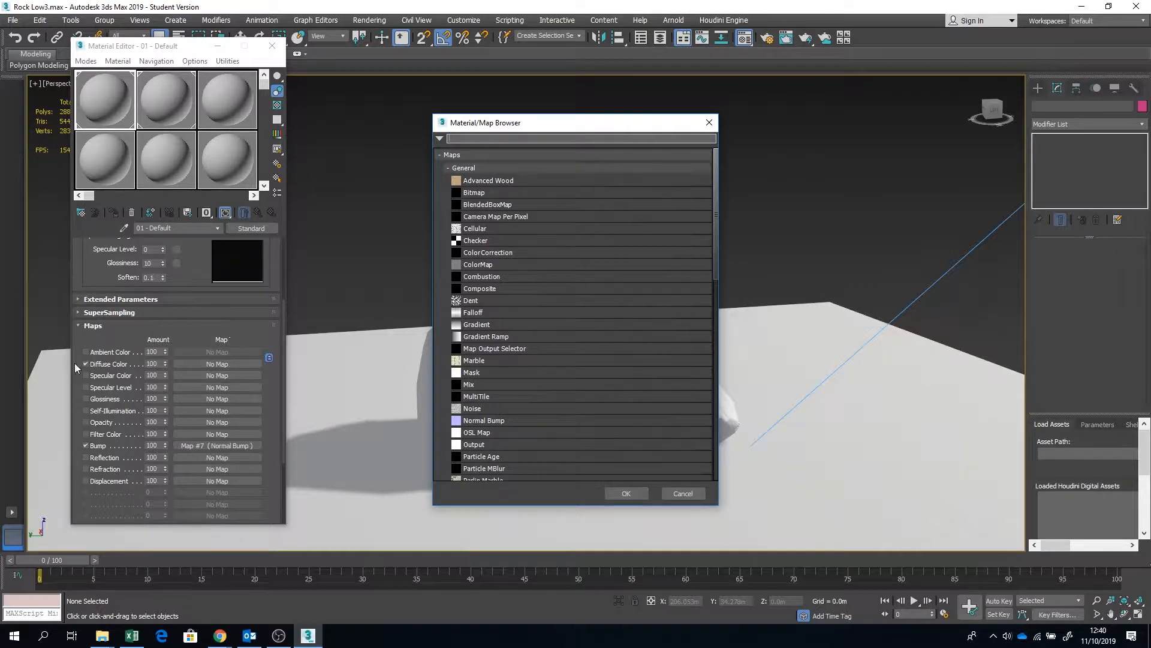
double_click(481, 194)
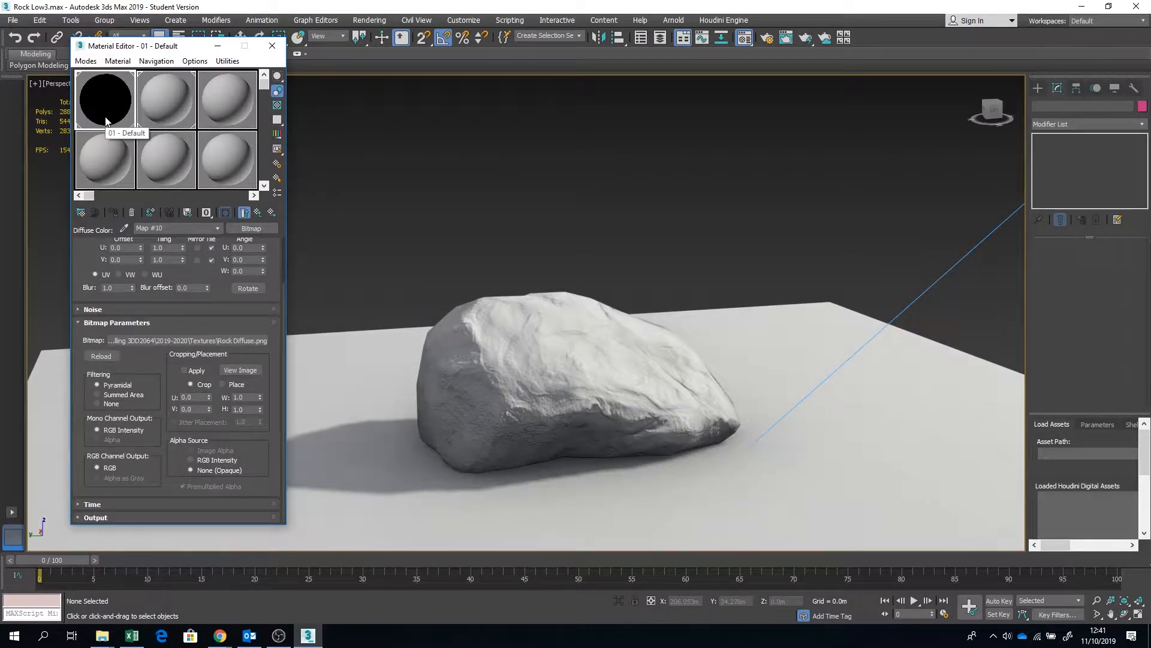
drag(577, 328, 576, 326)
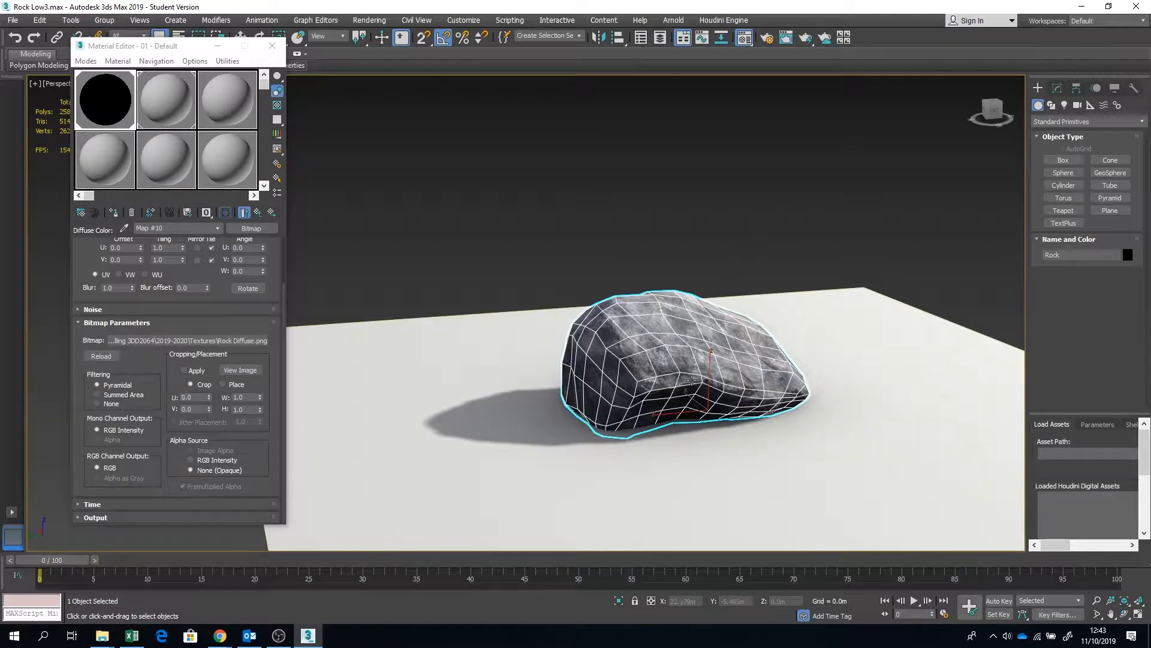
Step: Copy the textured rock off to the side of the ground plane and name the copy RockTemplate
scroll(697, 370, up, 2)
scroll(698, 313, down, 5)
key(w)
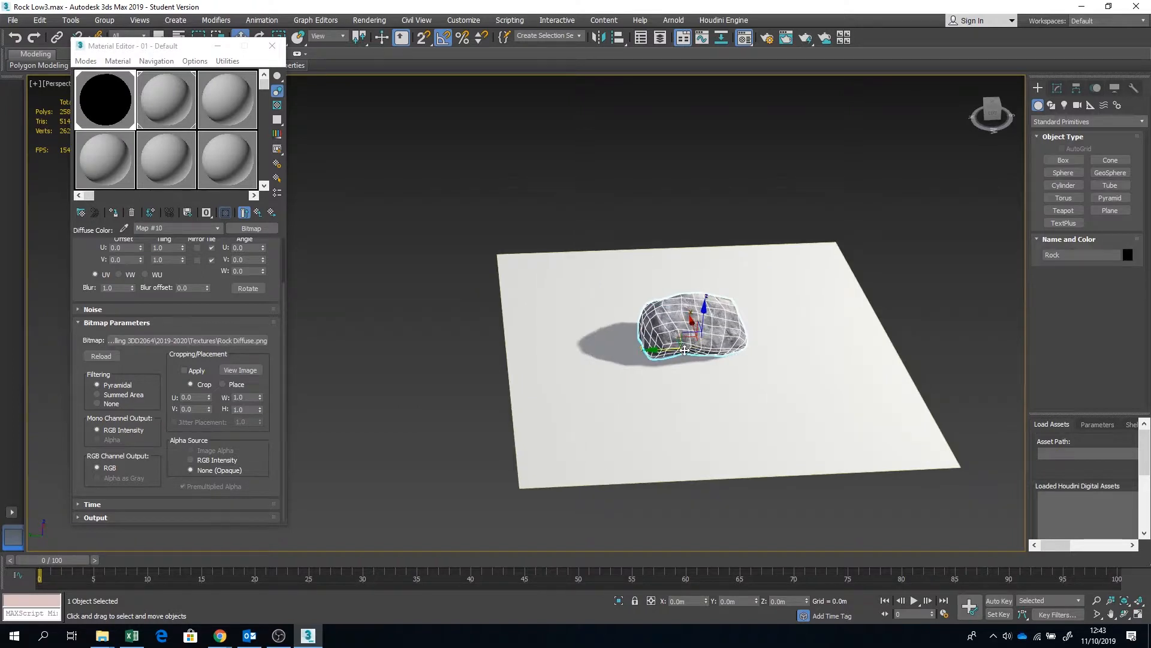
scroll(684, 350, up, 4)
alt+middle_drag(698, 265, 711, 286)
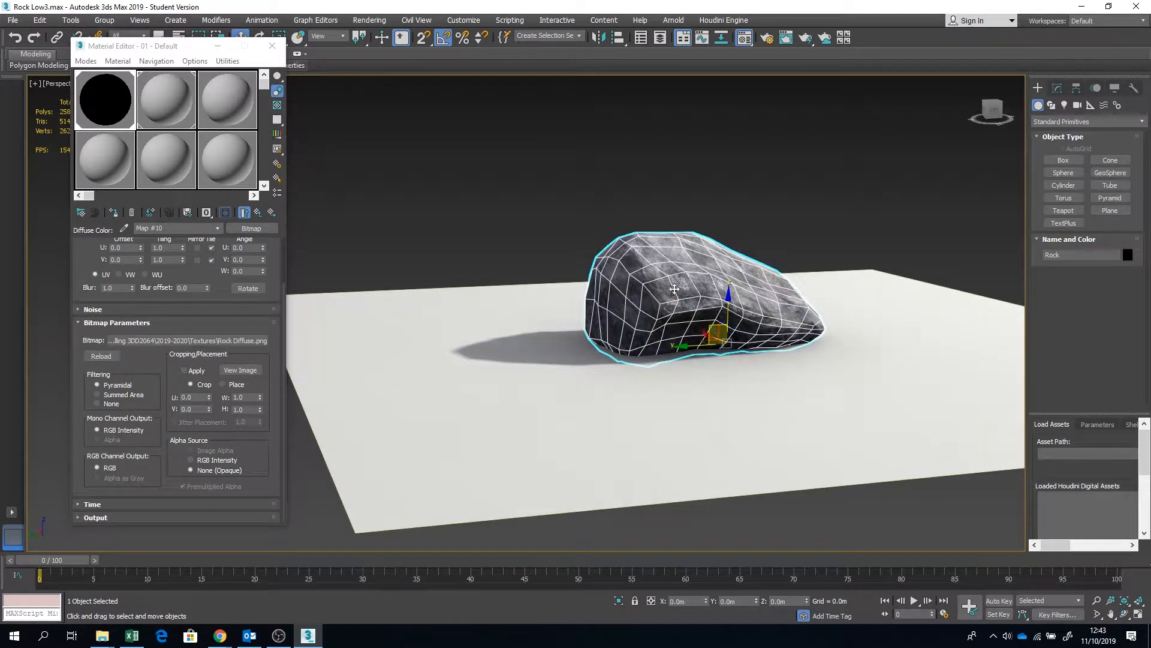
alt+middle_drag(681, 273, 681, 281)
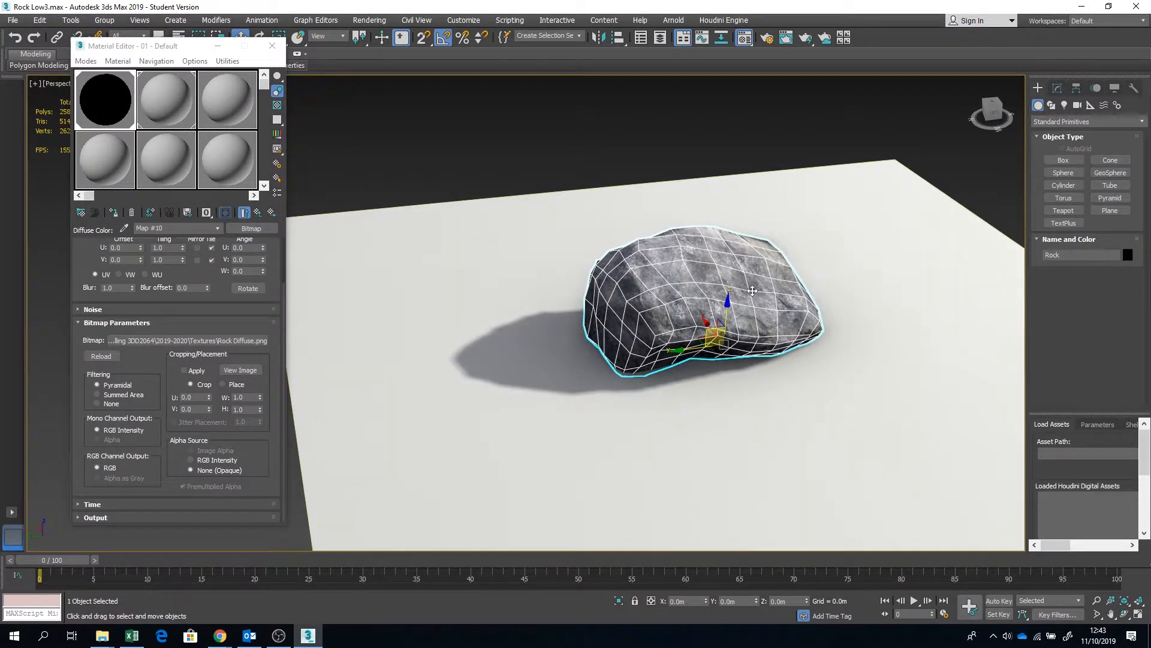
scroll(772, 304, down, 5)
alt+middle_drag(773, 305, 733, 306)
scroll(729, 309, up, 2)
shift+drag(712, 319, 322, 332)
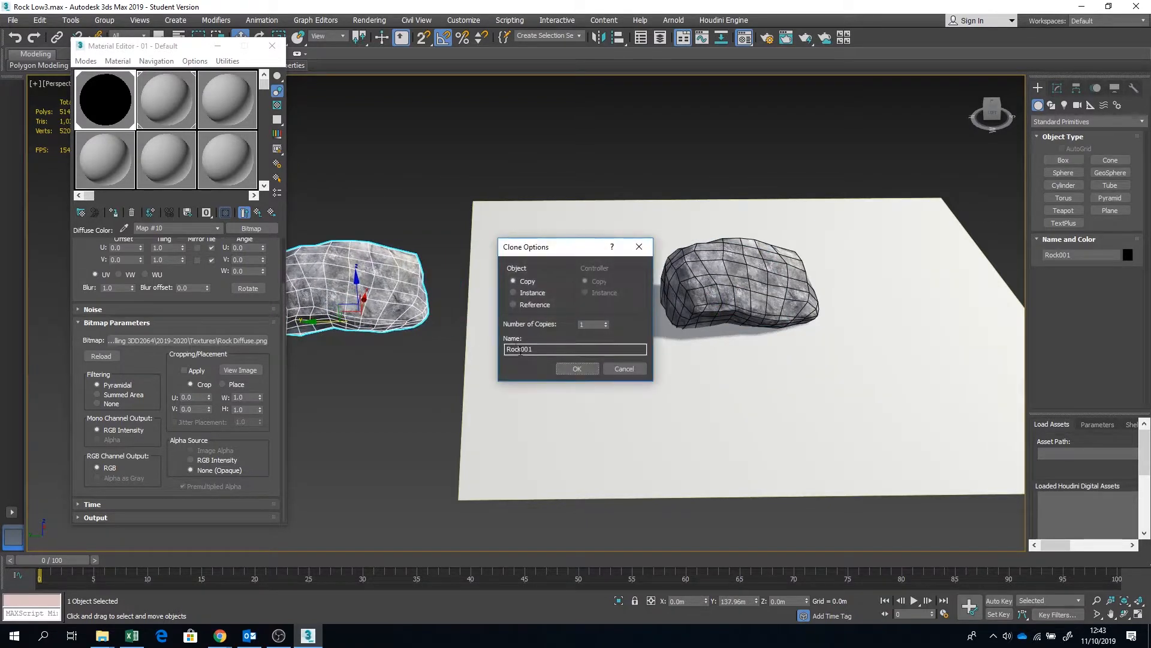
drag(551, 351, 519, 358)
click(576, 368)
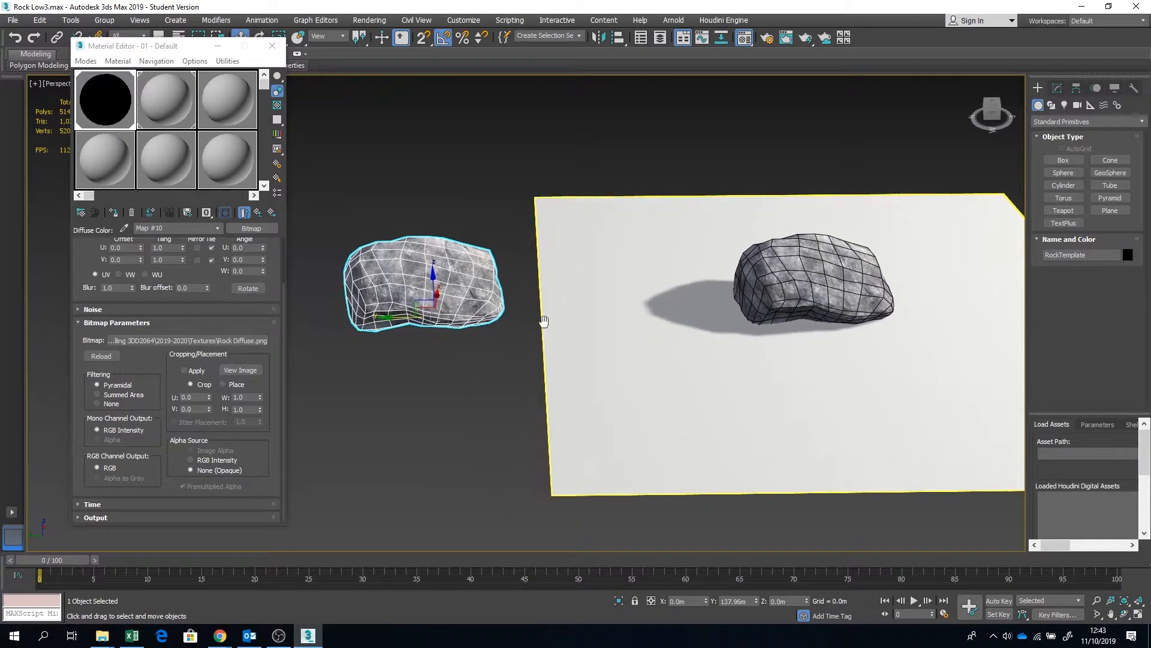
Step: Copy the original rock on the ground plane and place the copy beside it
click(470, 213)
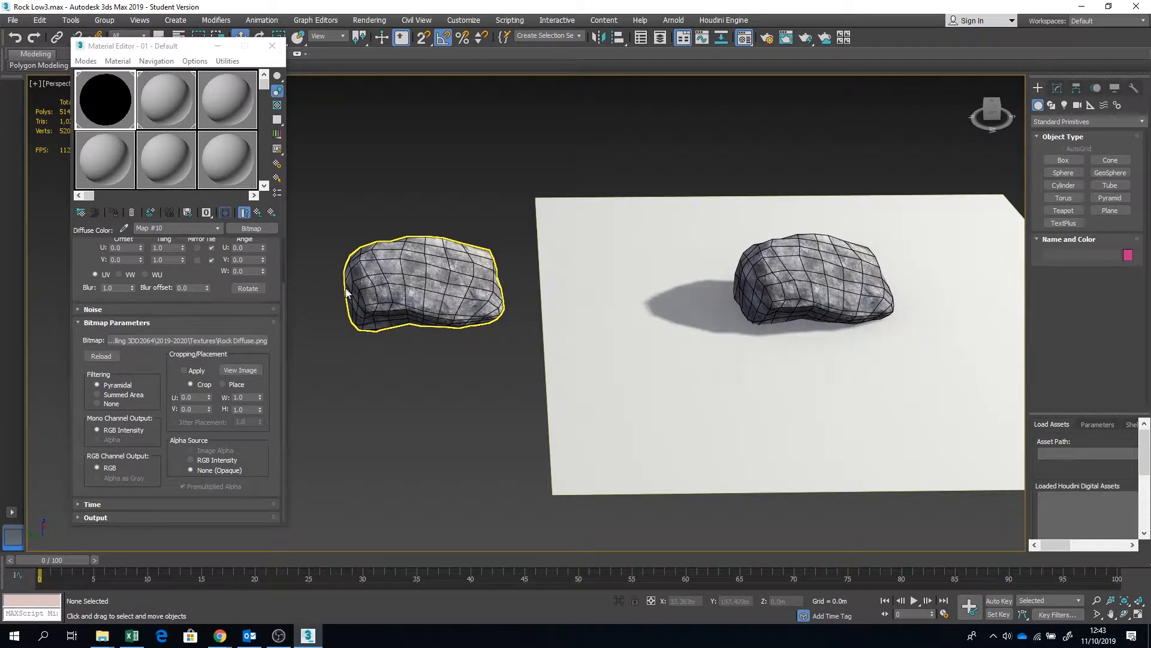
click(413, 281)
click(757, 291)
alt+middle_drag(746, 290, 779, 324)
scroll(778, 324, up, 2)
shift+drag(810, 305, 965, 397)
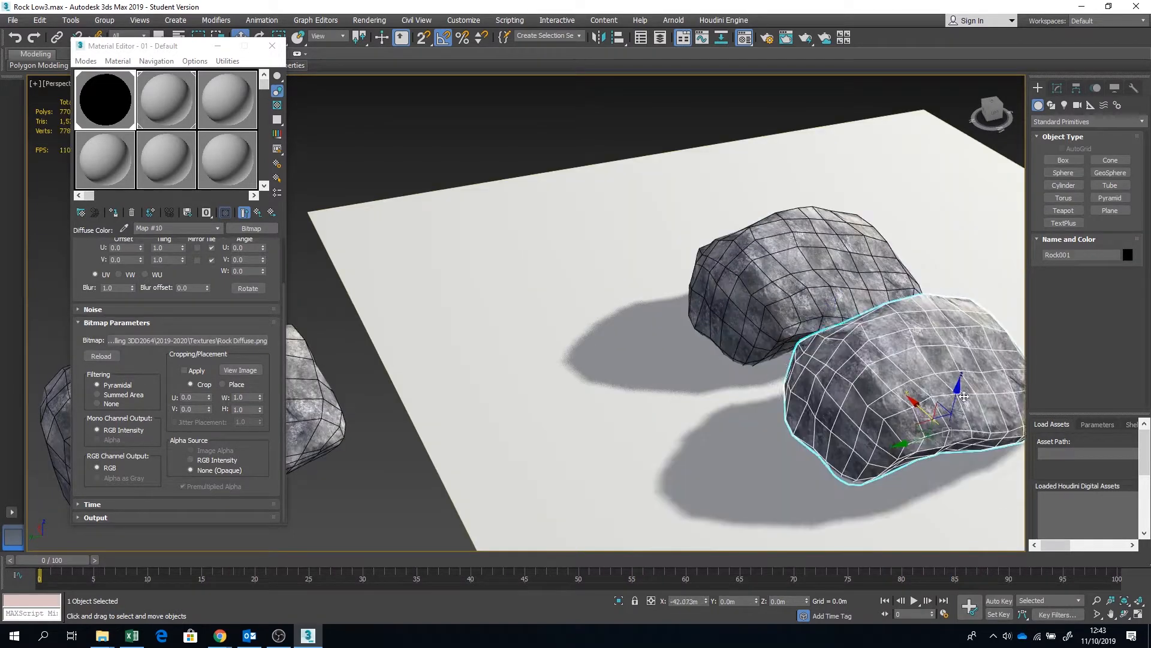
click(590, 374)
Step: Rotate the new rock copy to a different orientation and move it close against the original rock
key(e)
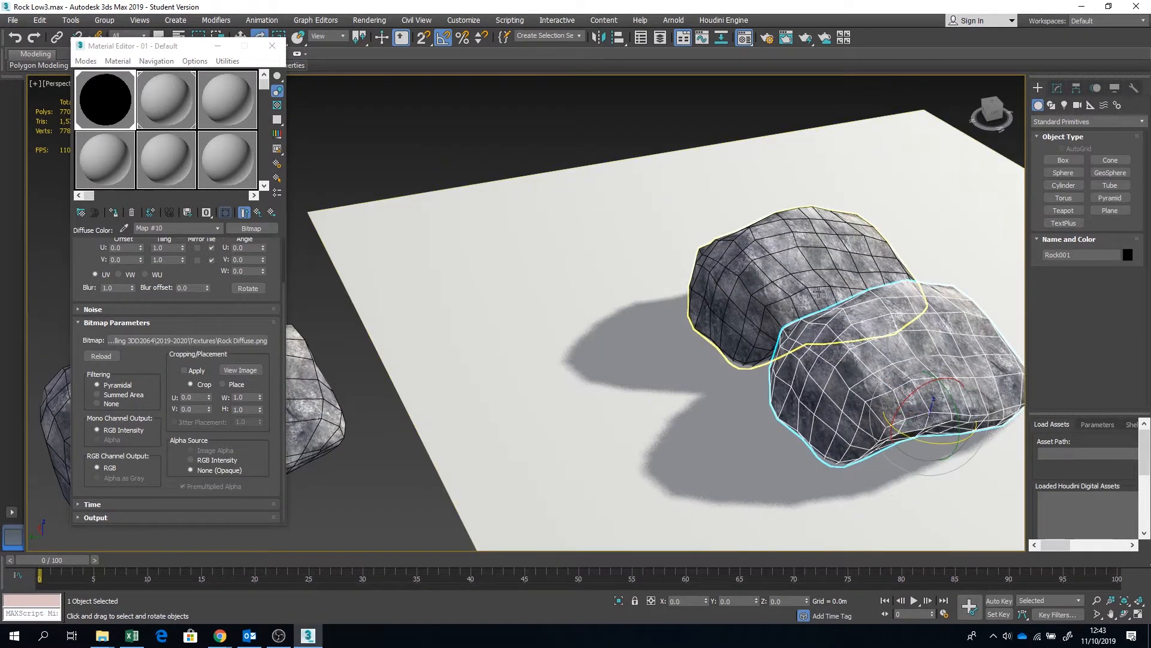
middle_drag(807, 295, 602, 237)
mouse_move(709, 382)
mouse_down()
mouse_move(685, 392)
mouse_move(644, 335)
mouse_up()
alt+middle_drag(645, 336, 718, 344)
key(w)
drag(642, 345, 636, 345)
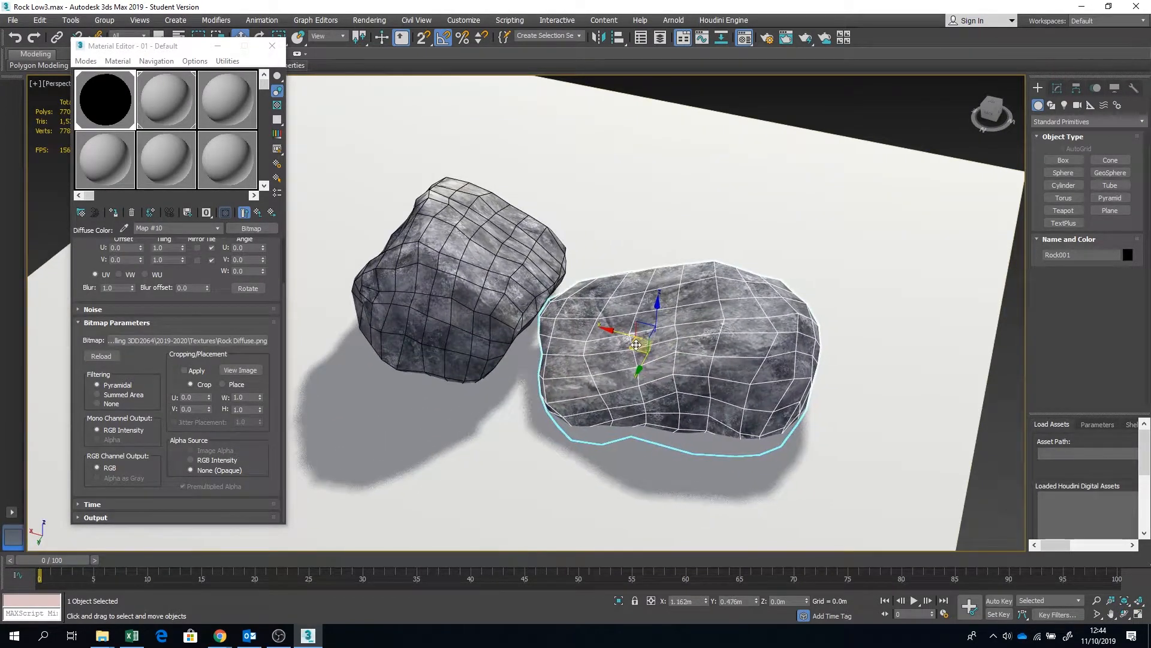
Step: Enable soft selection for the copied rock's vertices, select a vertex area on its face and adjust the falloff
click(1058, 89)
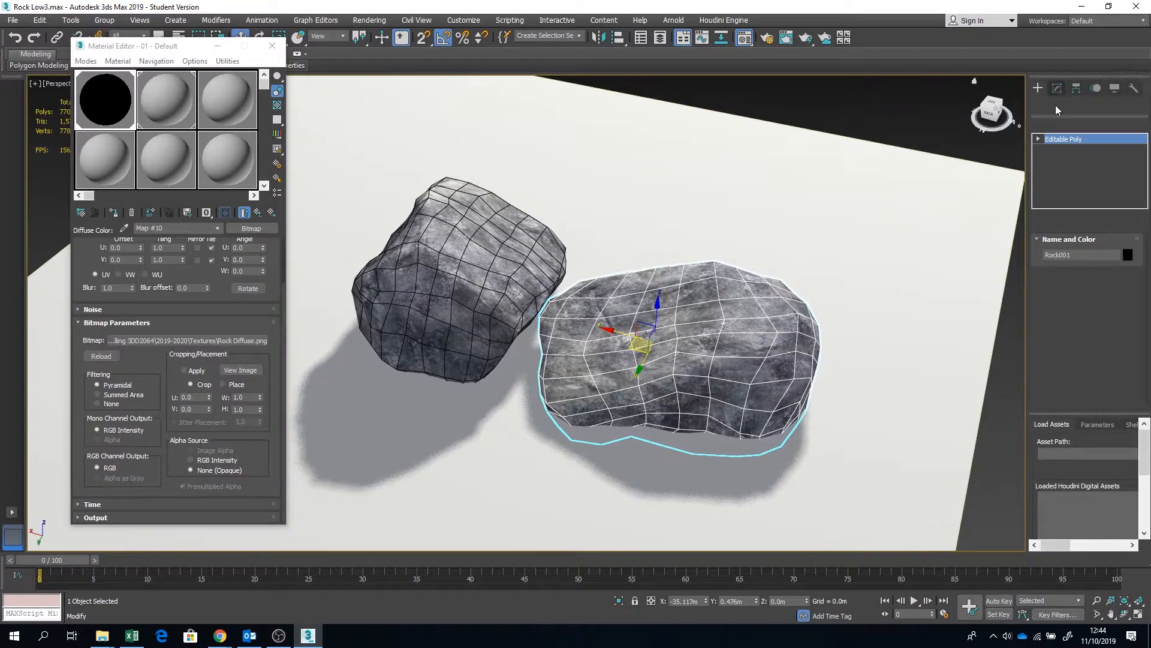
click(1057, 261)
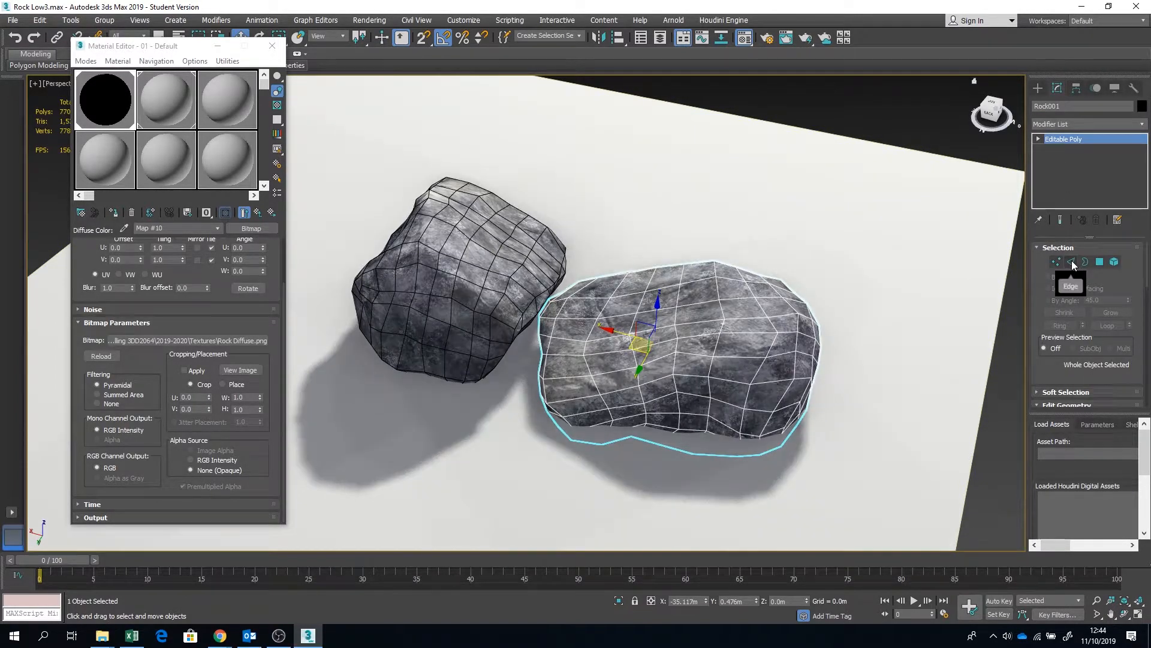
scroll(1044, 313, down, 2)
click(1044, 309)
scroll(1056, 251, up, 1)
click(1048, 246)
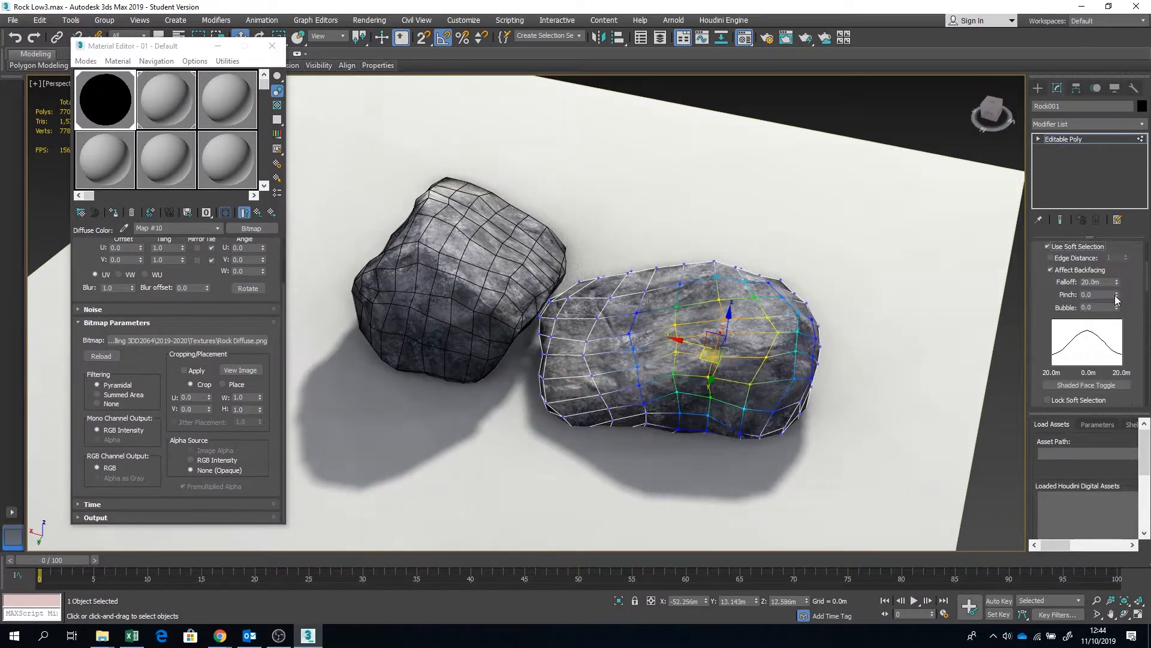
drag(1118, 282, 1090, 248)
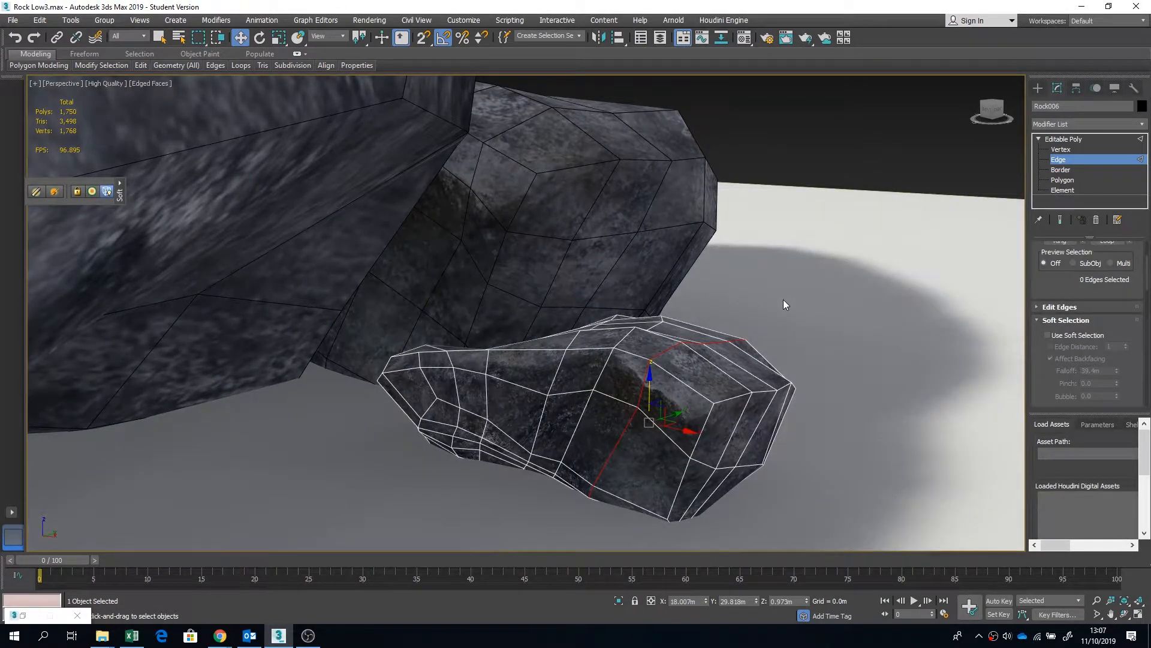
Step: Try removing the selected vertical edge loop from the small rock copy, compare its shape and texture, and undo the removal
key(ctrl+BackSpace)
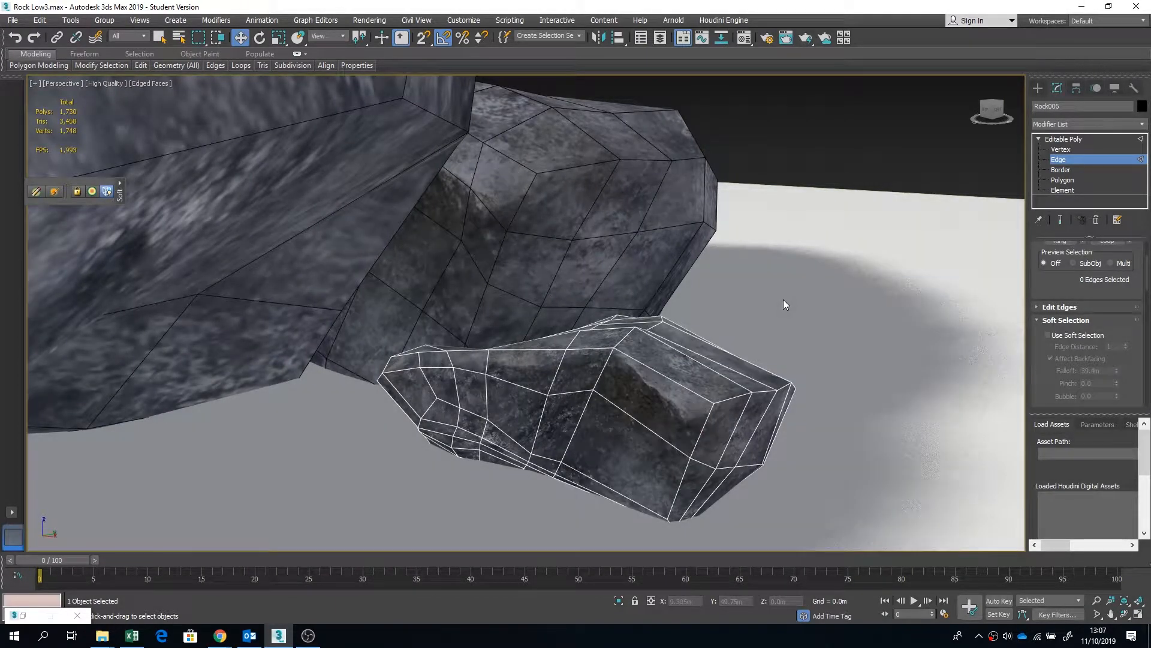
alt+middle_drag(670, 258, 494, 349)
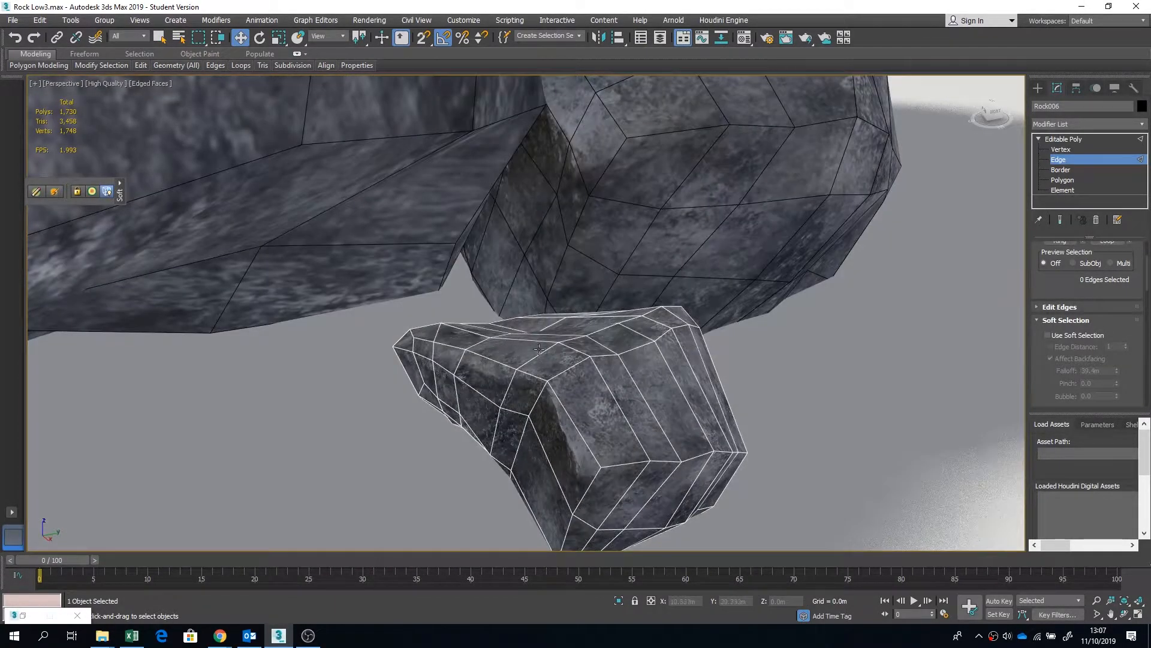
alt+middle_drag(702, 365, 592, 350)
key(ctrl+z)
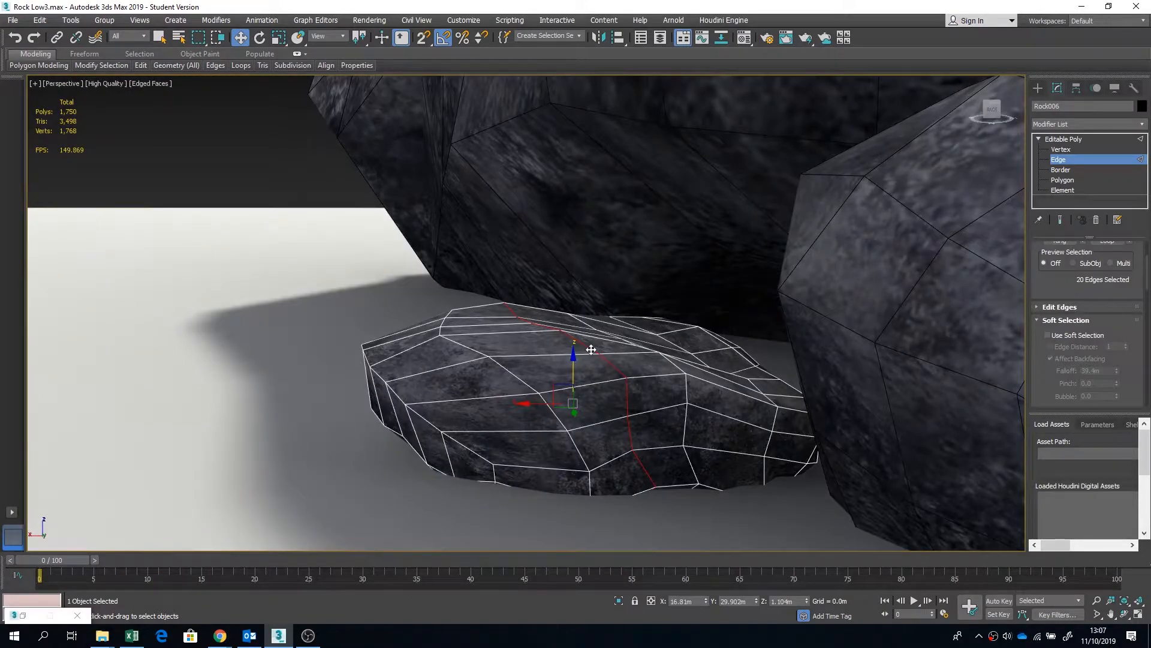
key(ctrl+BackSpace)
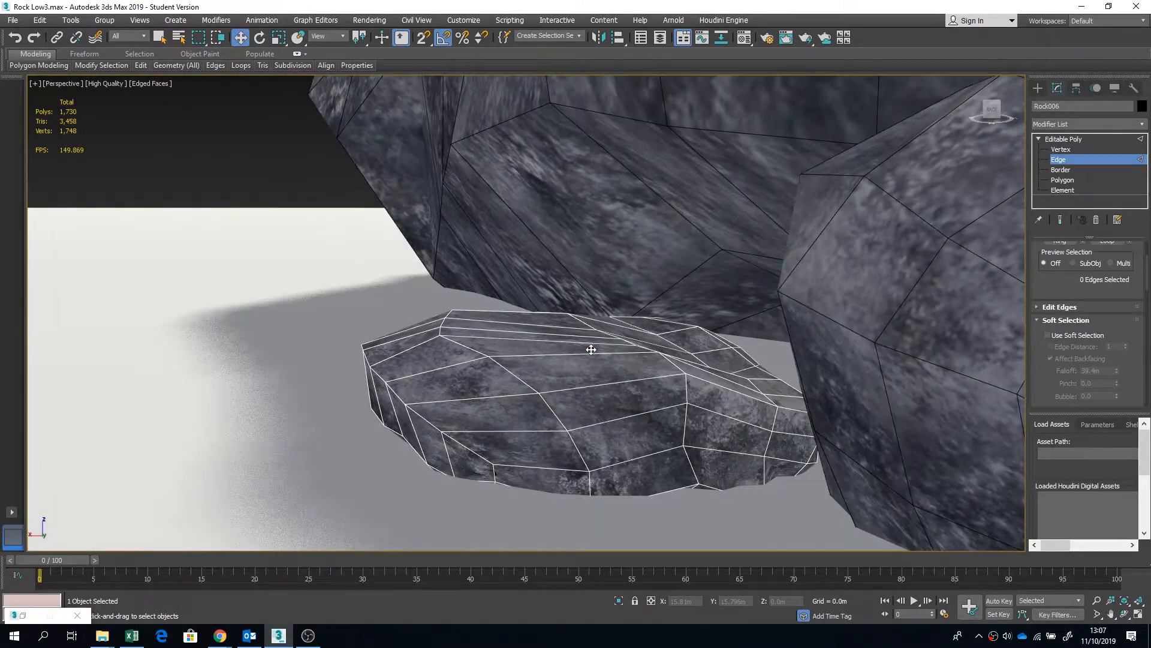
key(ctrl+z)
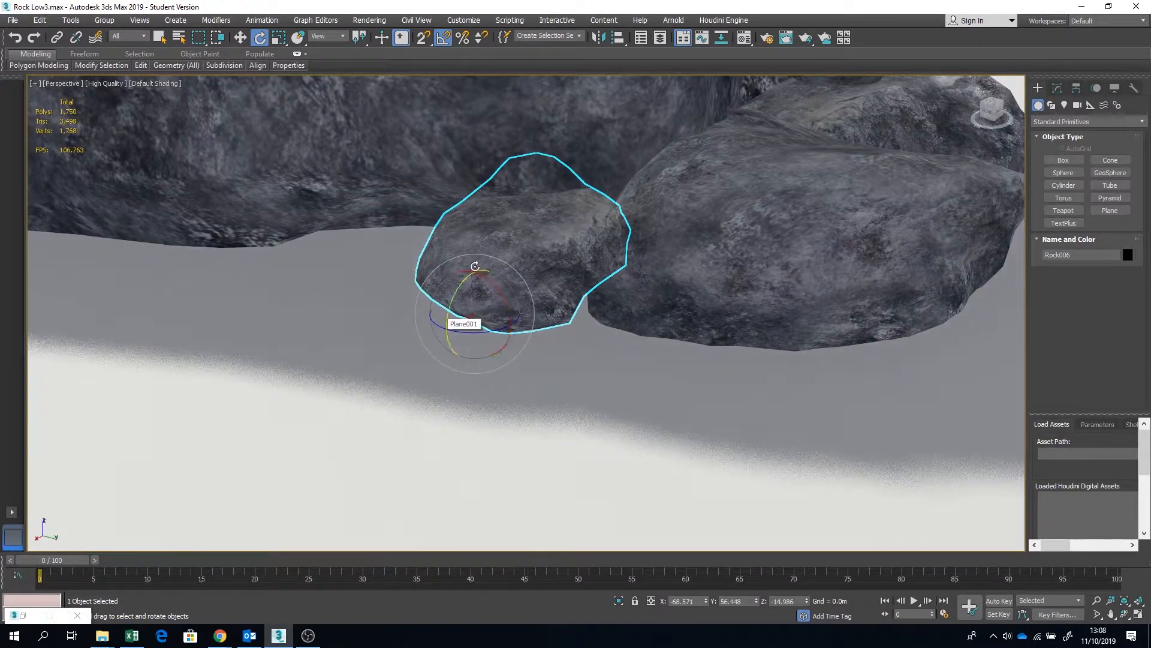
Step: Open the small rock copy beside the larger rocks for editing at vertex level
click(1057, 88)
click(1061, 149)
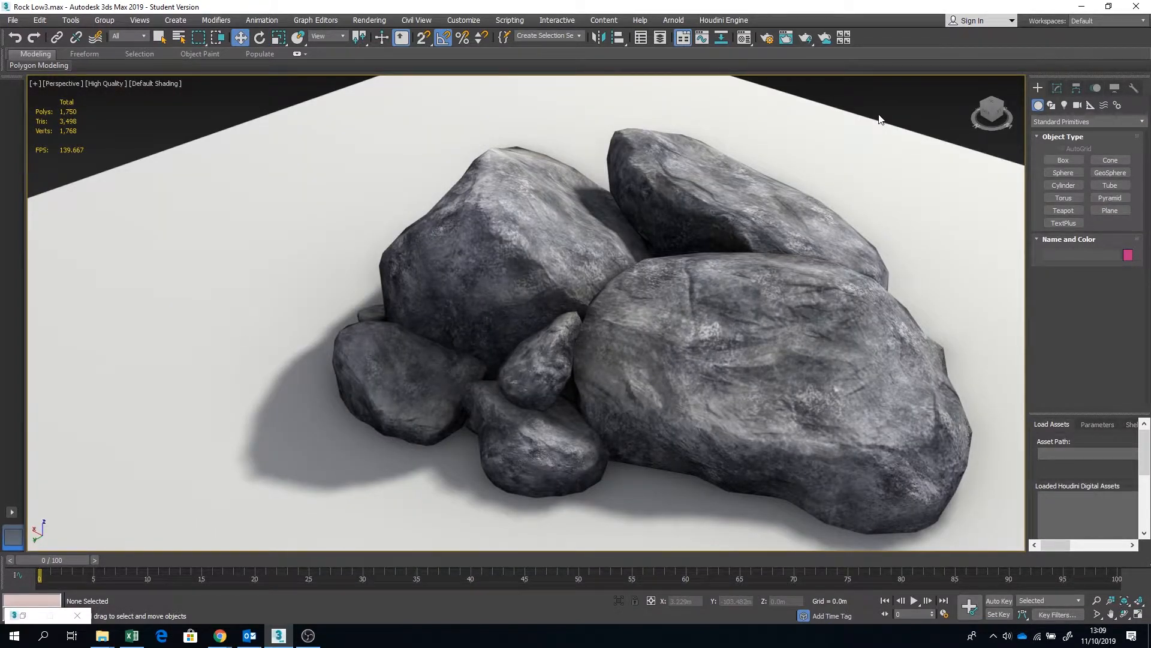
middle_drag(805, 239, 748, 223)
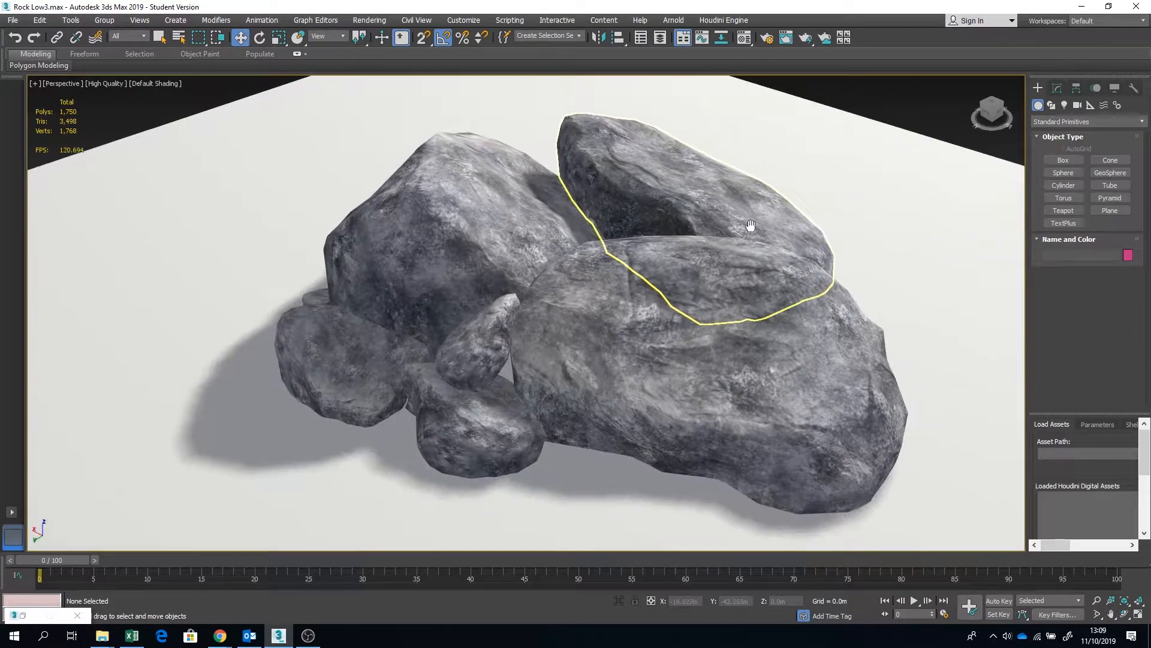